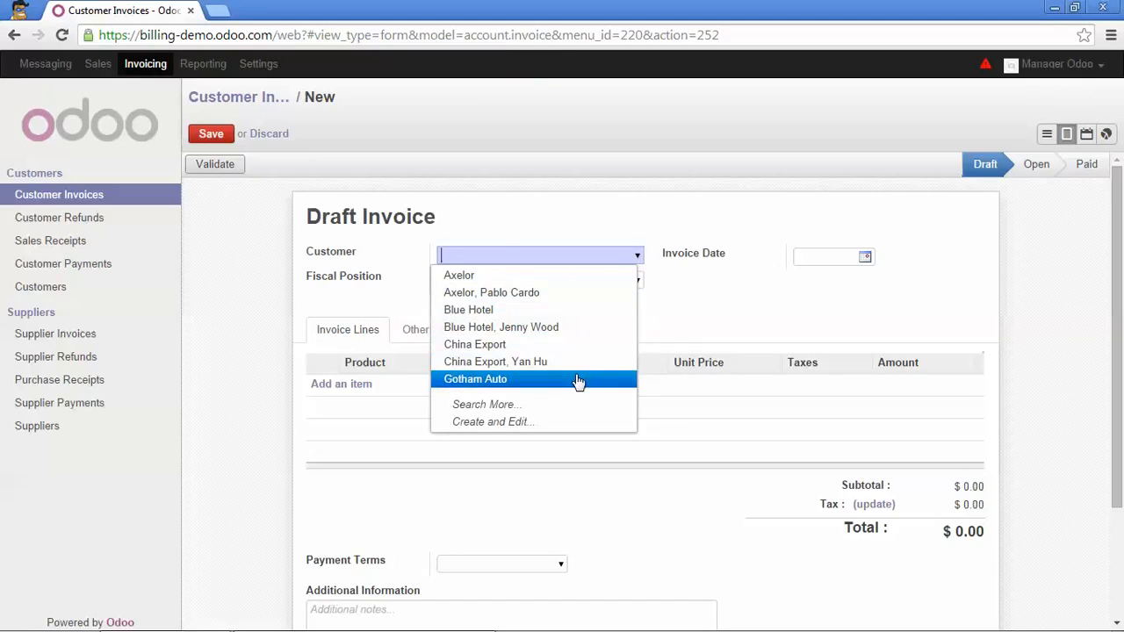
# Set Gotham Auto as customer with the Normal Taxes fiscal position, then add a blank invoice line.
pyautogui.click(578, 382)
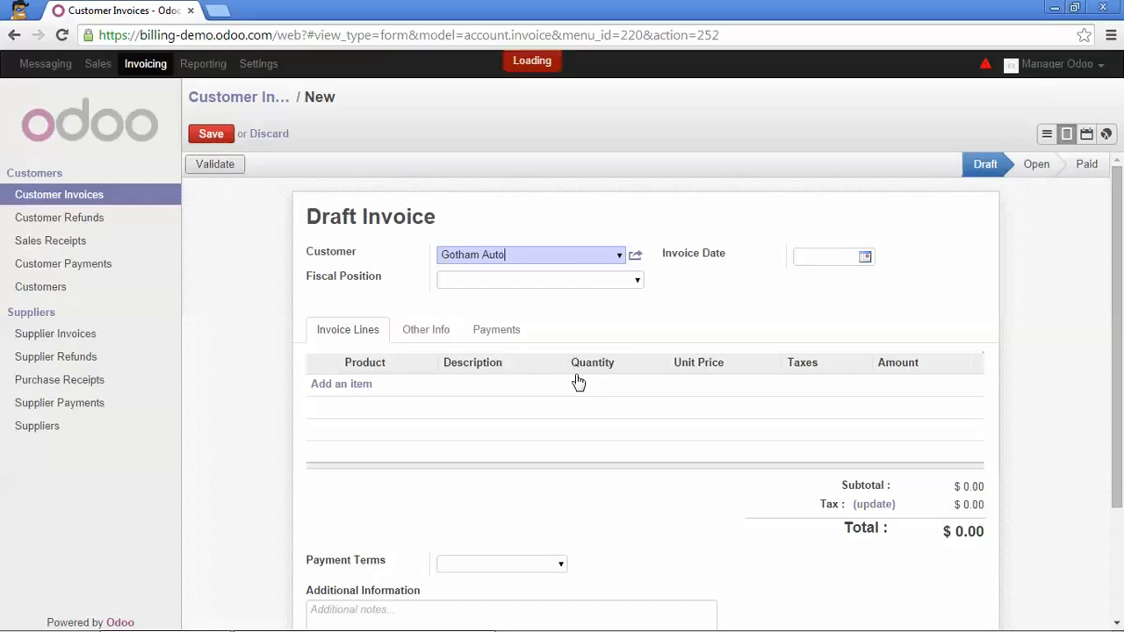
pyautogui.click(639, 283)
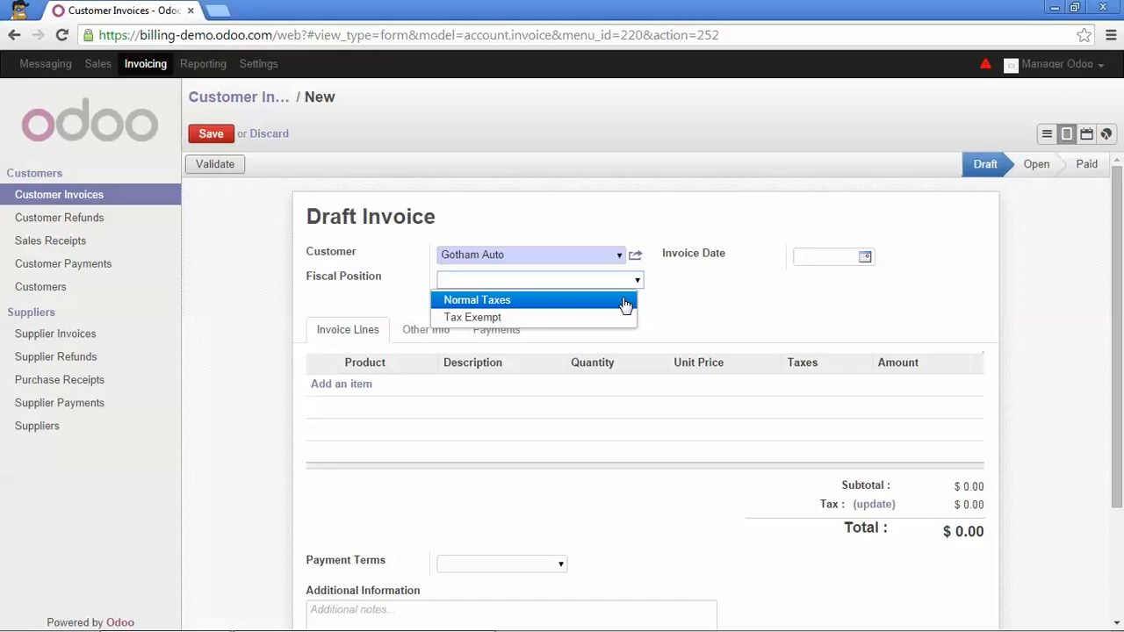
pyautogui.click(625, 304)
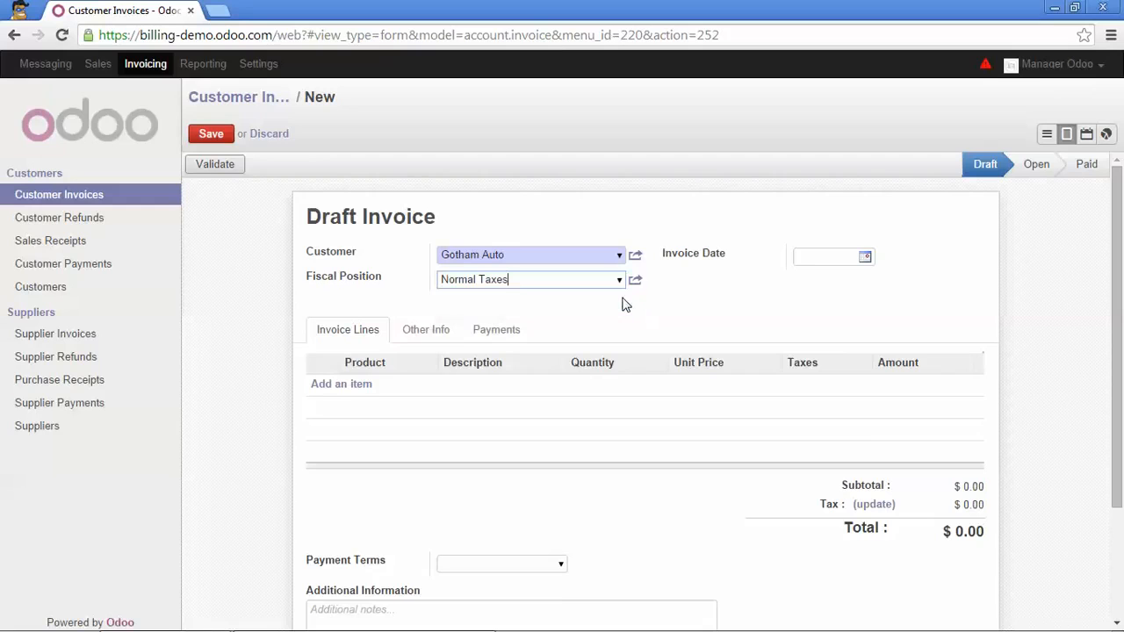
pyautogui.click(346, 388)
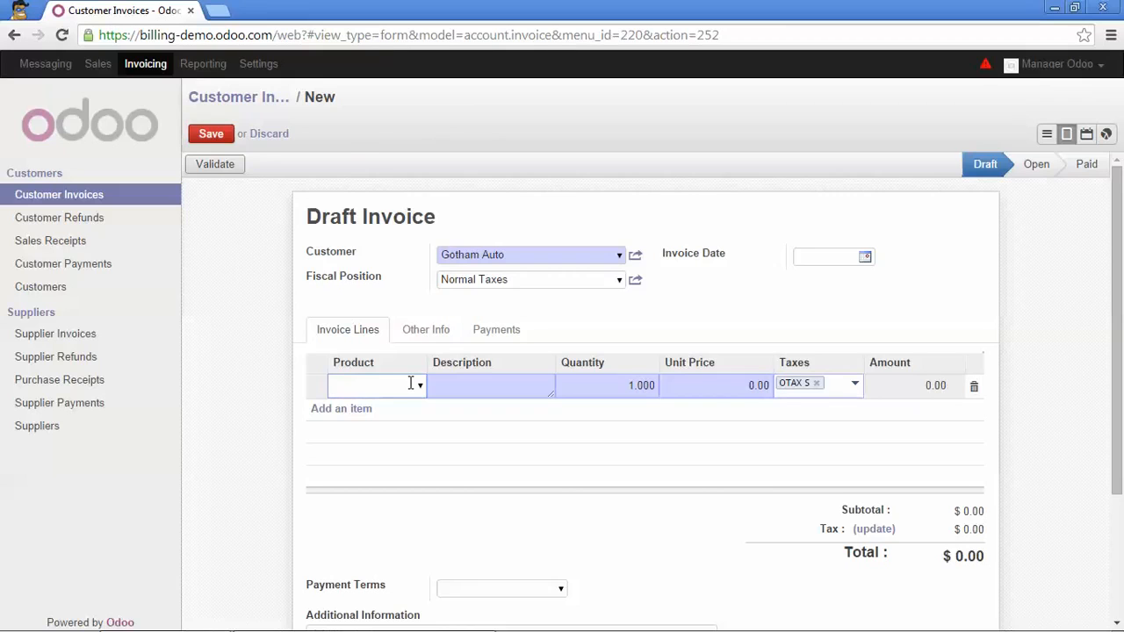
# Add [ASSIST_02] Web & eCommerce Unlimited Assistance as the first line at unit price 99.00.
pyautogui.write('web')
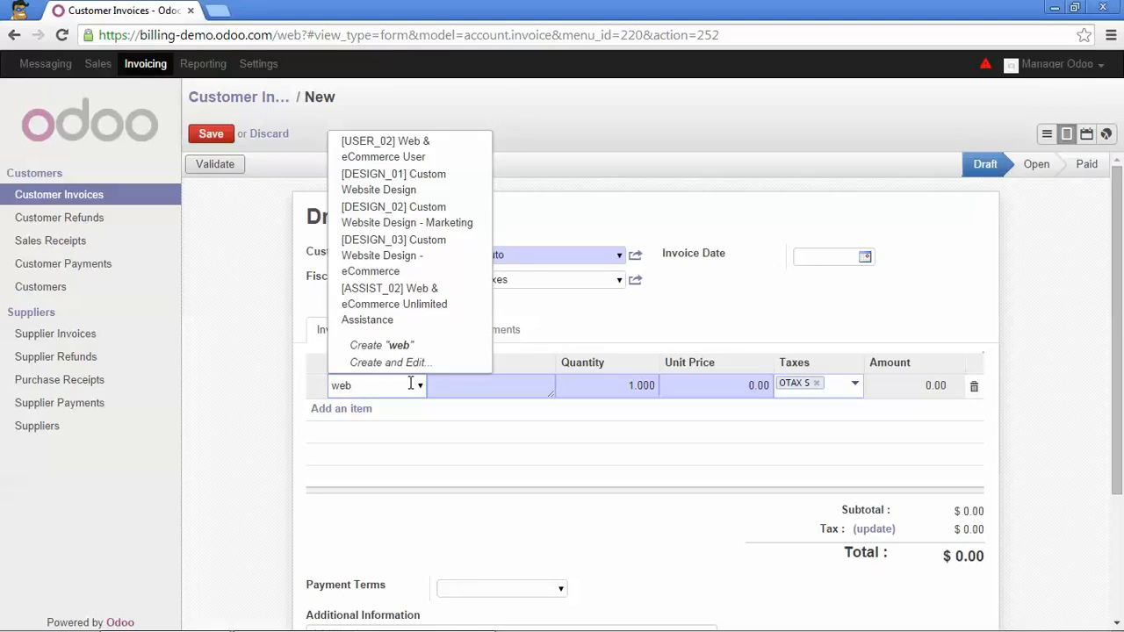
pyautogui.click(428, 308)
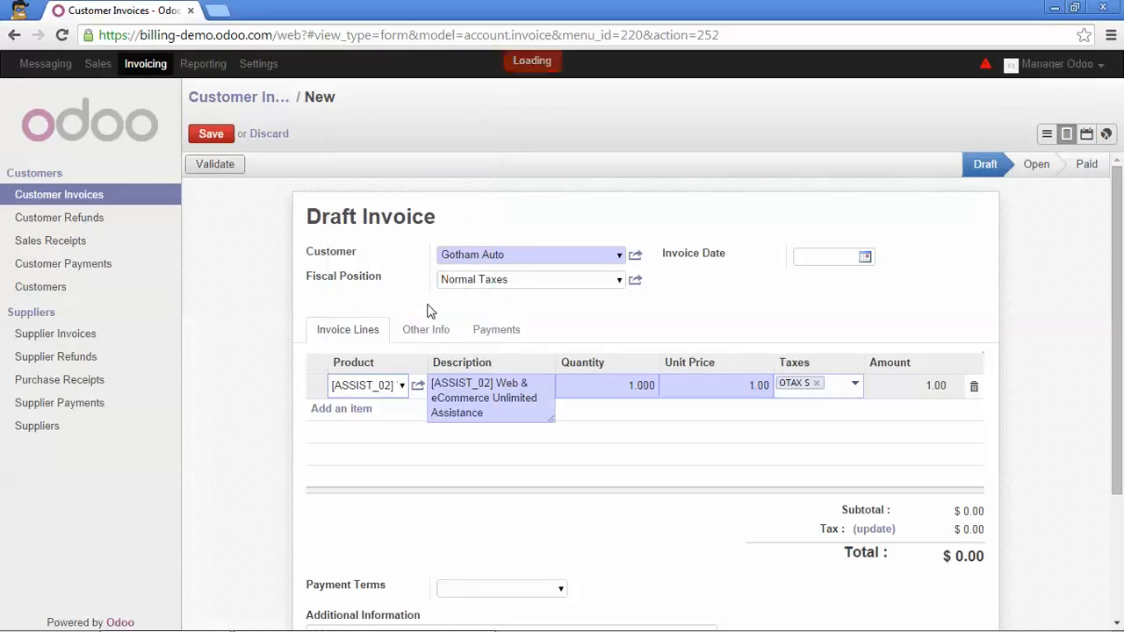
pyautogui.click(748, 385)
pyautogui.doubleClick(751, 384)
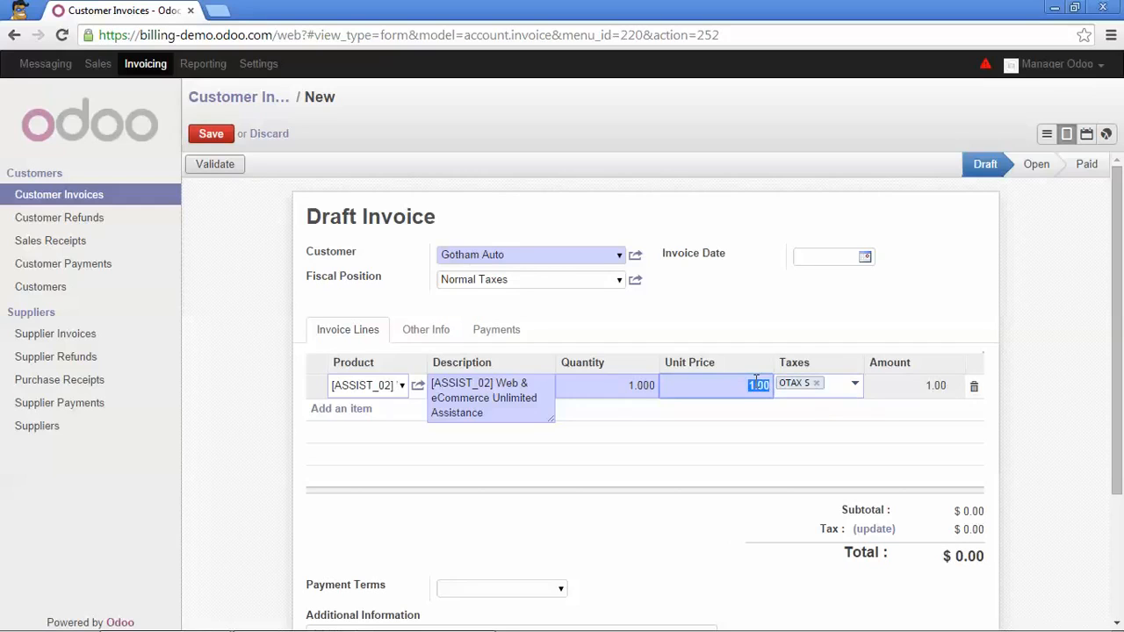
pyautogui.write('99')
pyautogui.click(796, 329)
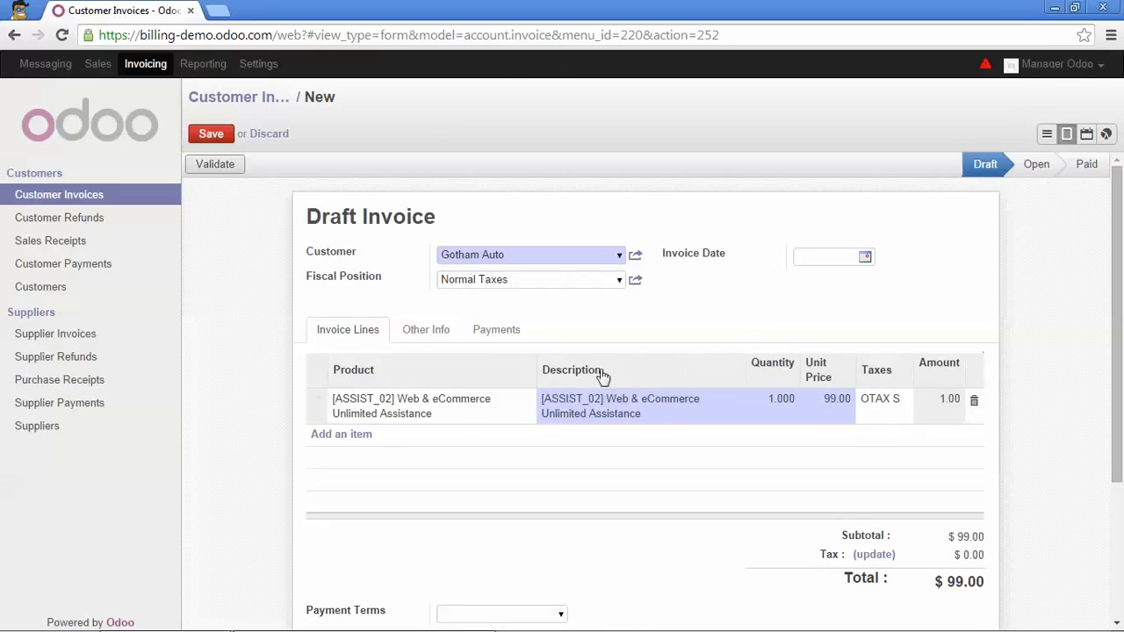
# Add [USER_02] Web & eCommerce User at unit price 15.00, bringing the total to $114.00.
pyautogui.click(363, 436)
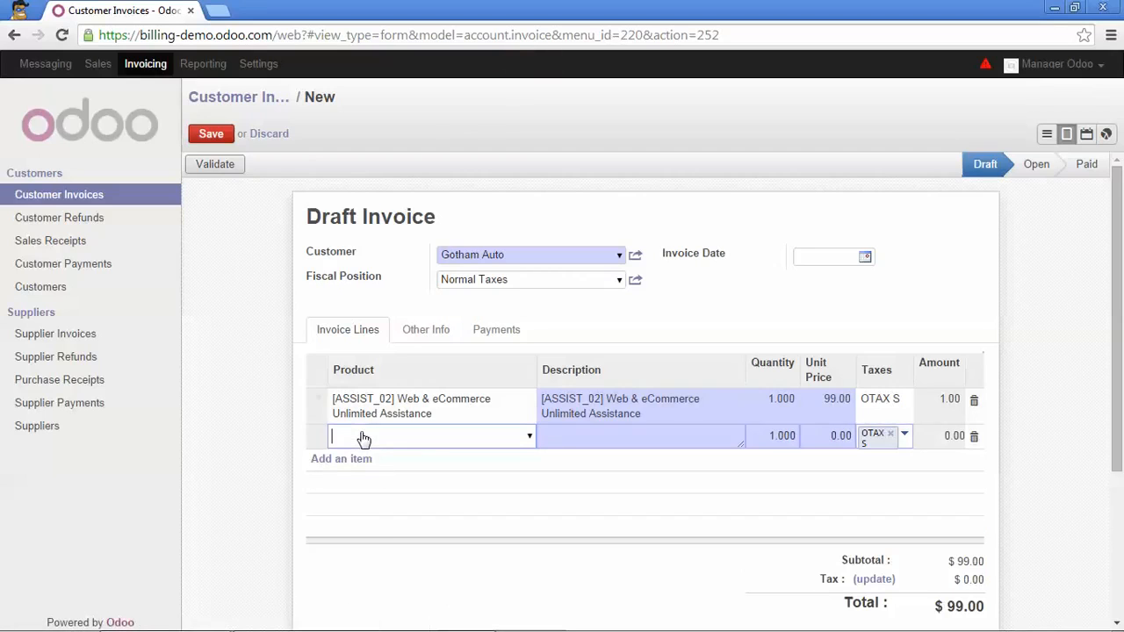
pyautogui.write('web')
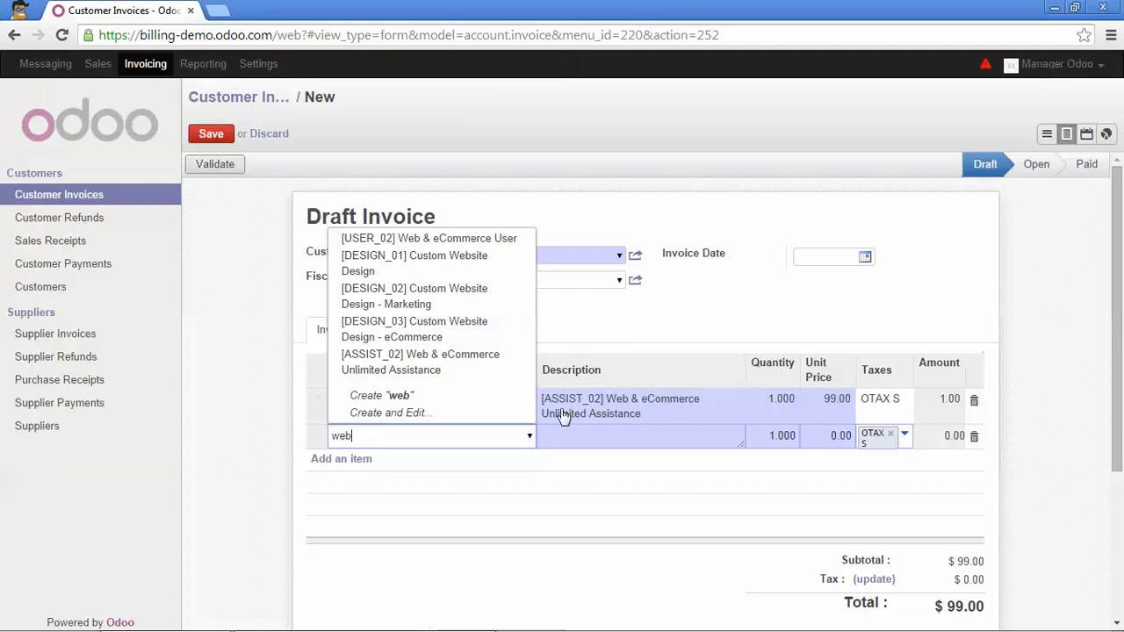
pyautogui.click(489, 239)
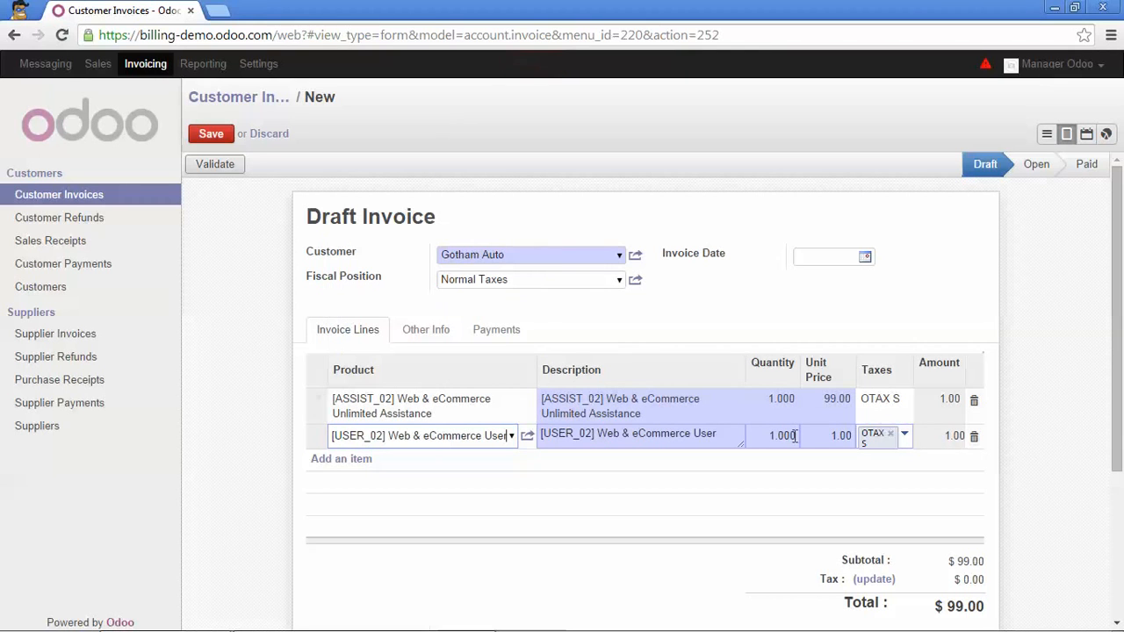
pyautogui.click(826, 440)
pyautogui.write('15')
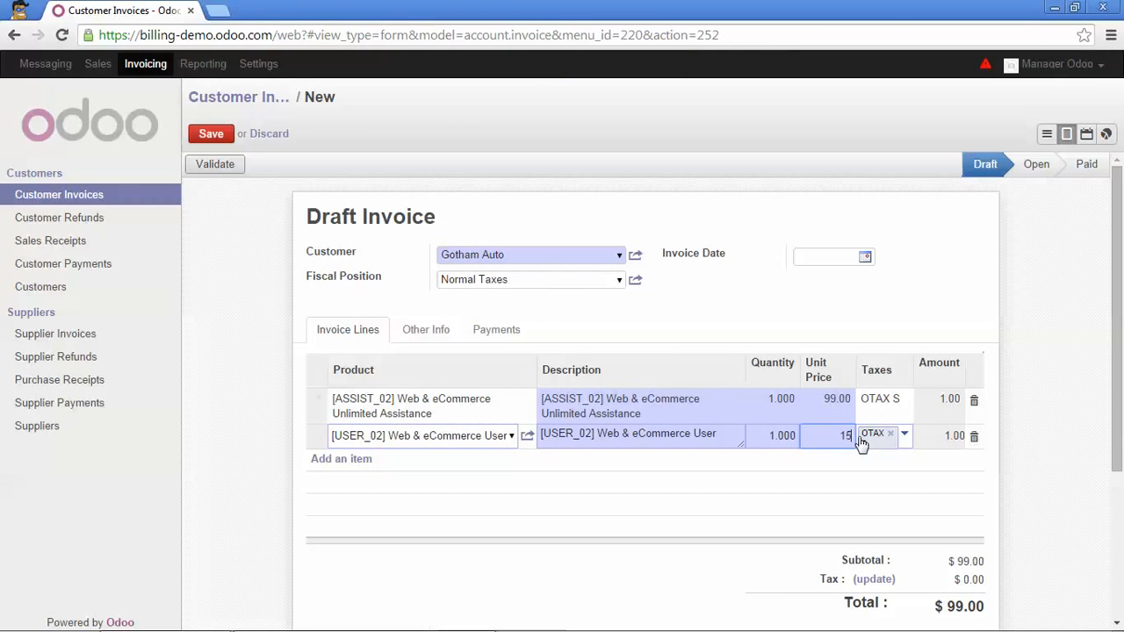
pyautogui.click(1041, 397)
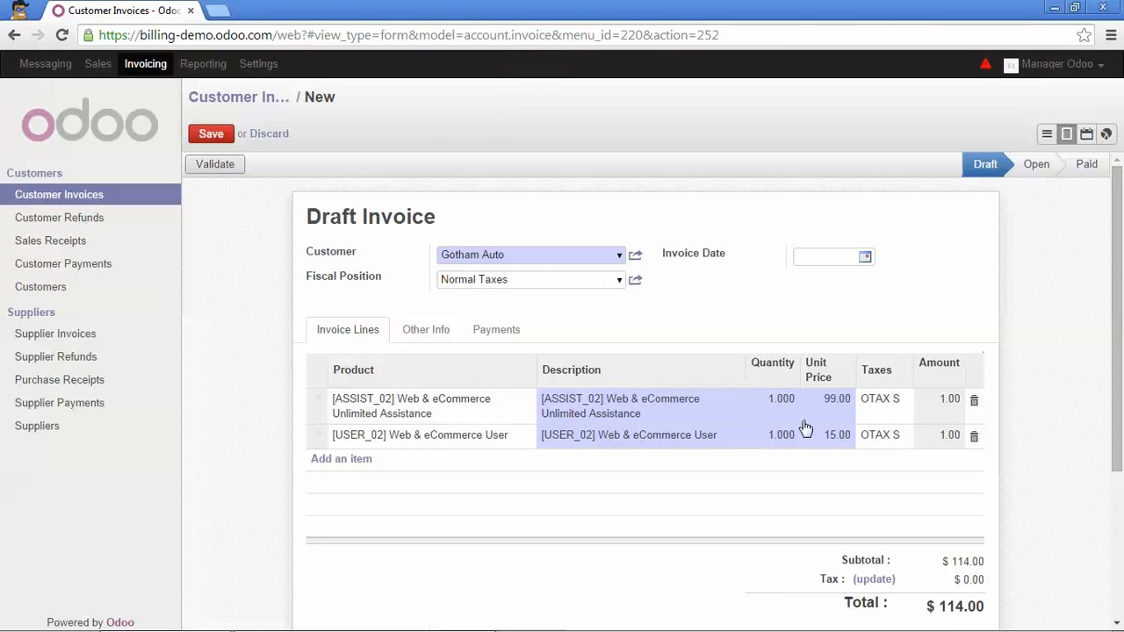
pyautogui.scroll(-2, 553, 454)
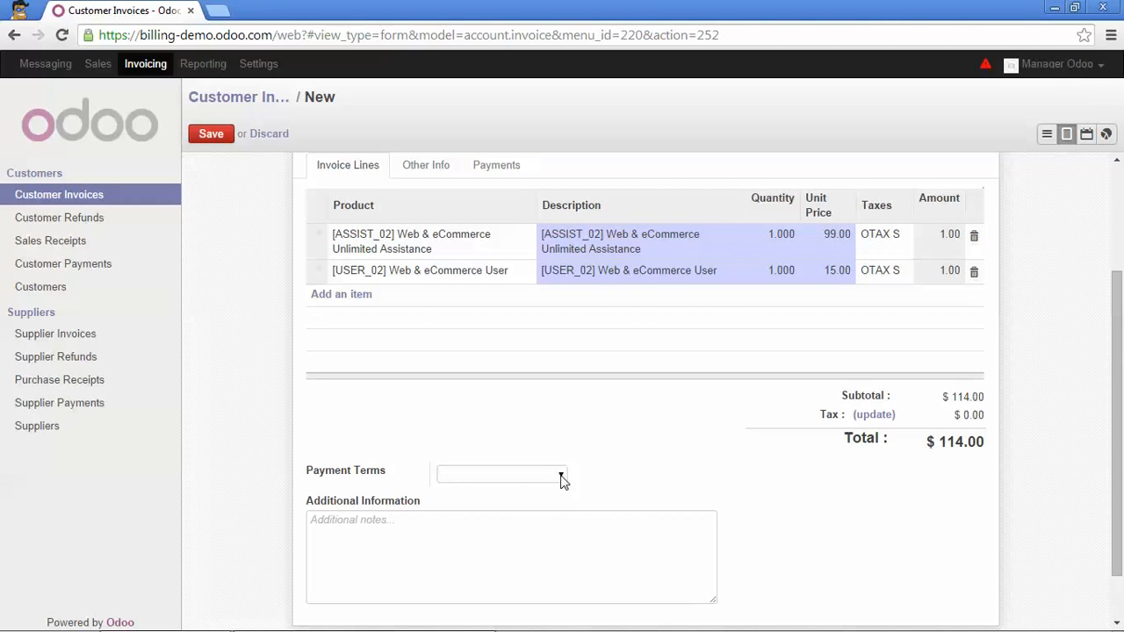
# Choose 30 Net Days payment terms and write the note 'See terms and conditions on our website'.
pyautogui.click(562, 477)
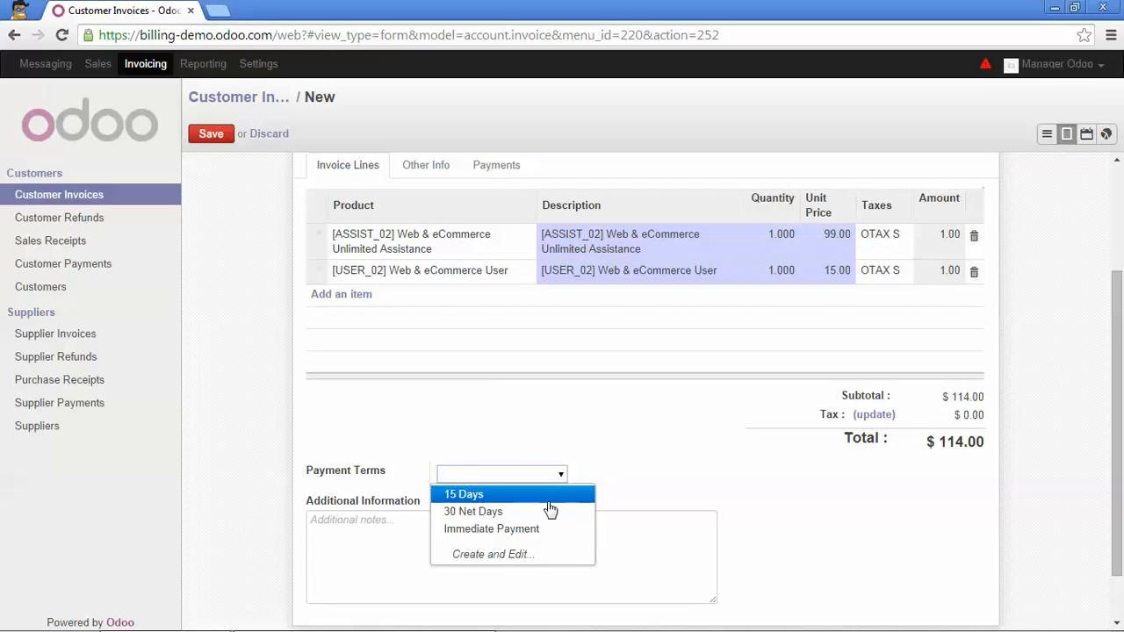
pyautogui.click(473, 515)
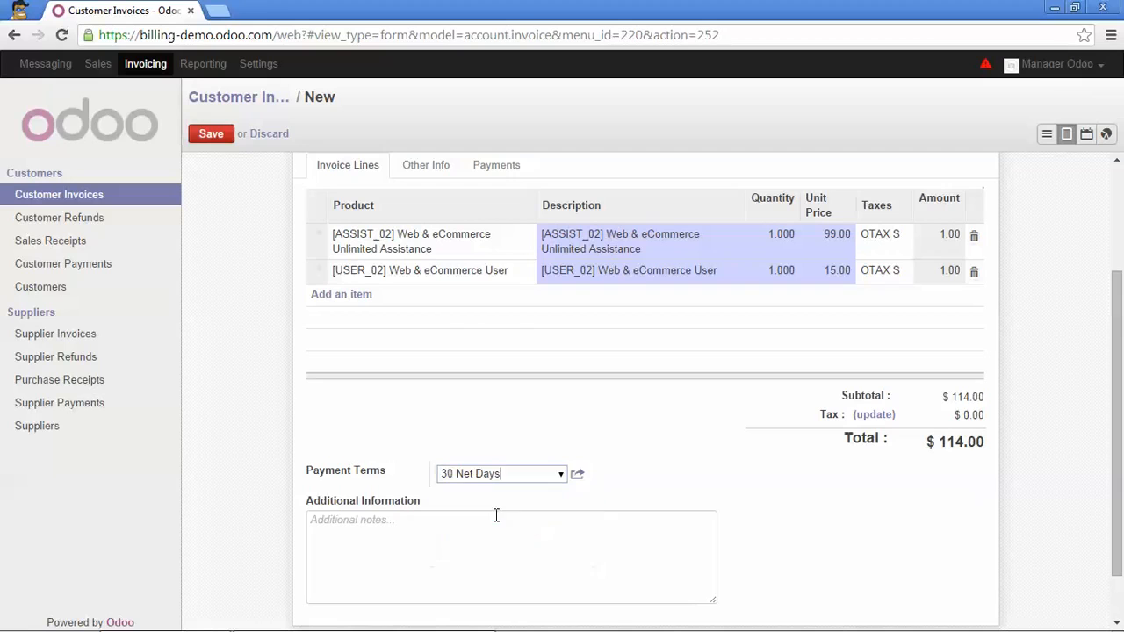
pyautogui.click(472, 525)
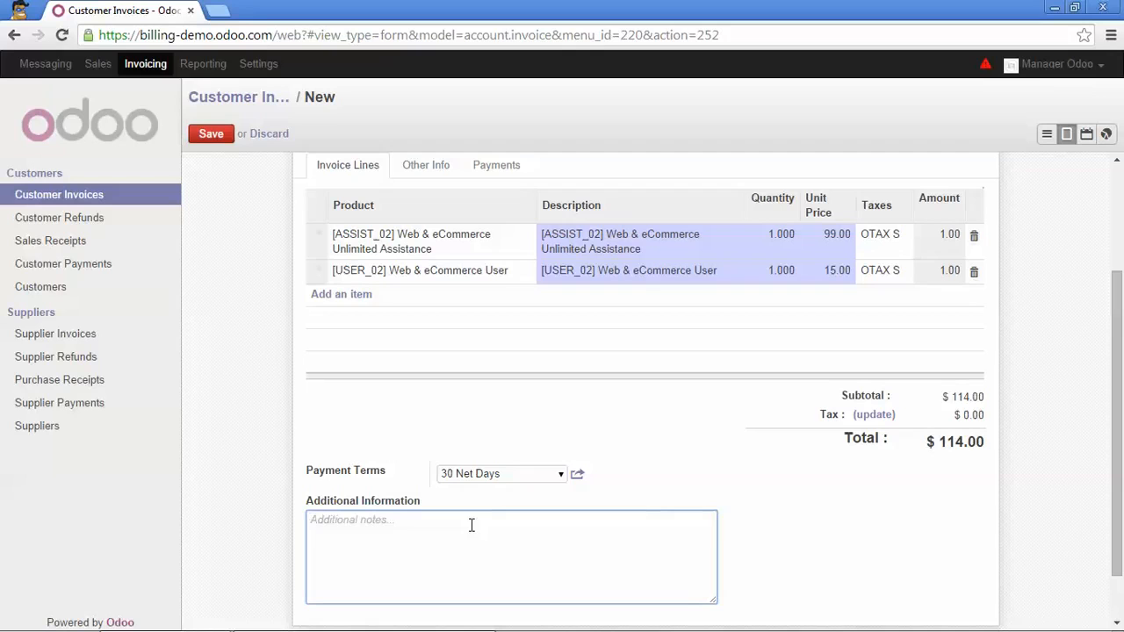
pyautogui.press('capslock')
pyautogui.write('S')
pyautogui.press('capslock')
pyautogui.write('ee ')
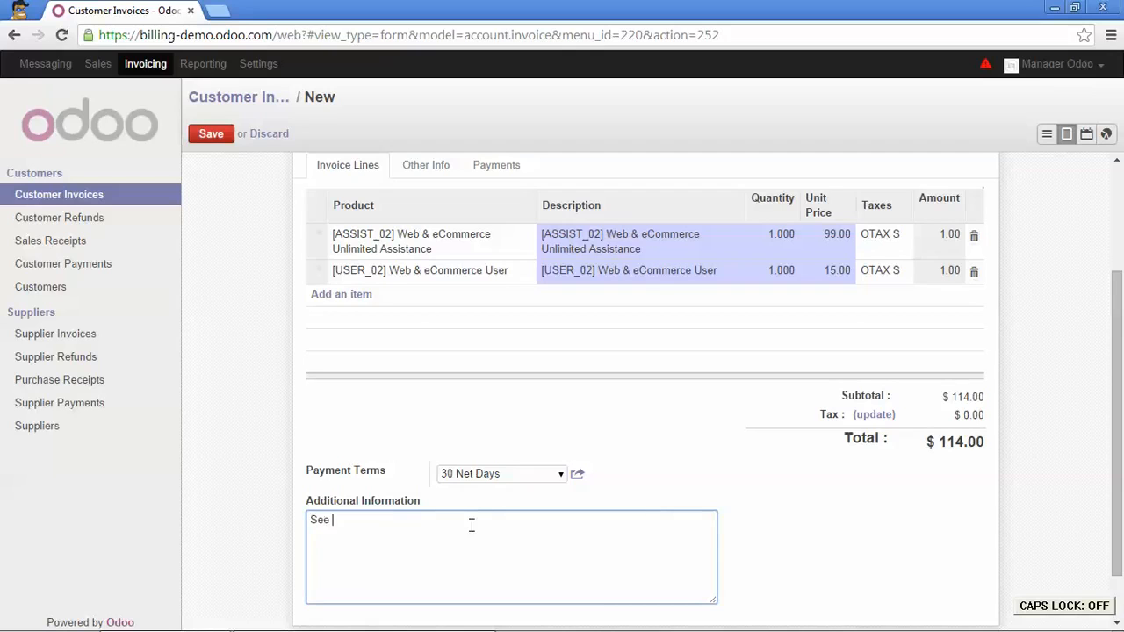
pyautogui.write('terms and conditions')
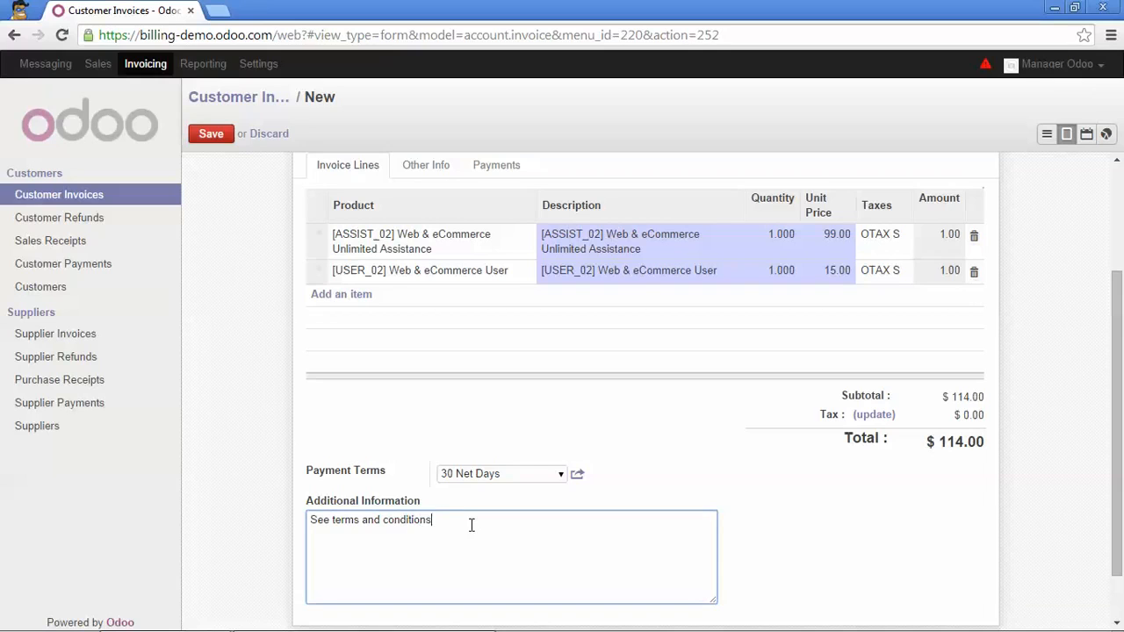
pyautogui.write(' on our website')
pyautogui.scroll(1, 492, 509)
pyautogui.scroll(1, 445, 318)
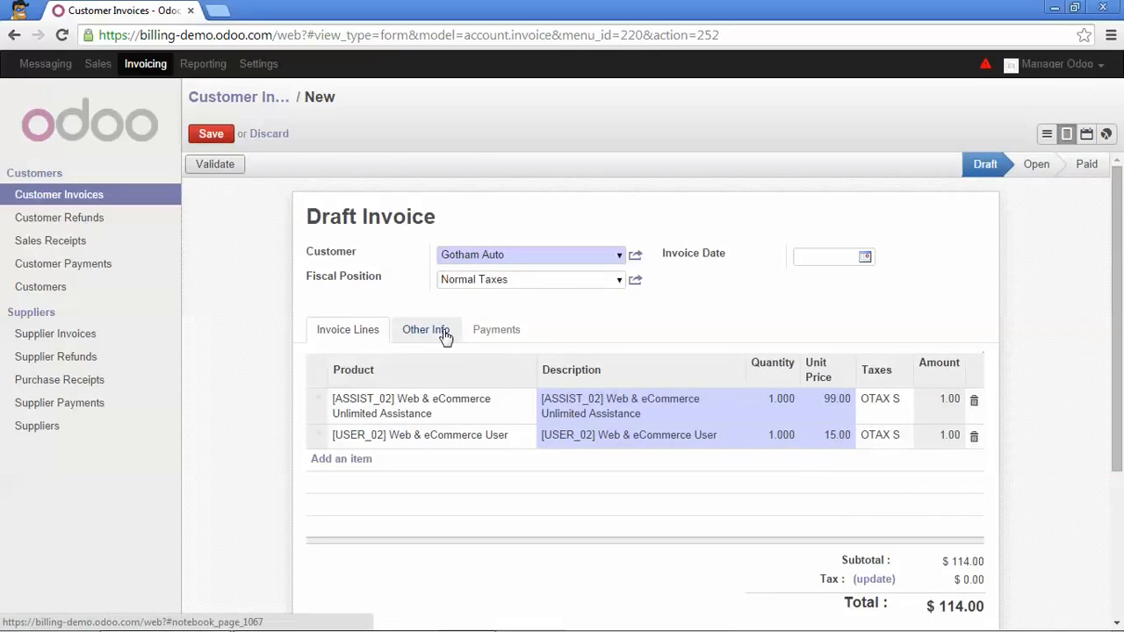
# Check the Other Info tab's bank account choices, then return to the invoice lines.
pyautogui.click(446, 336)
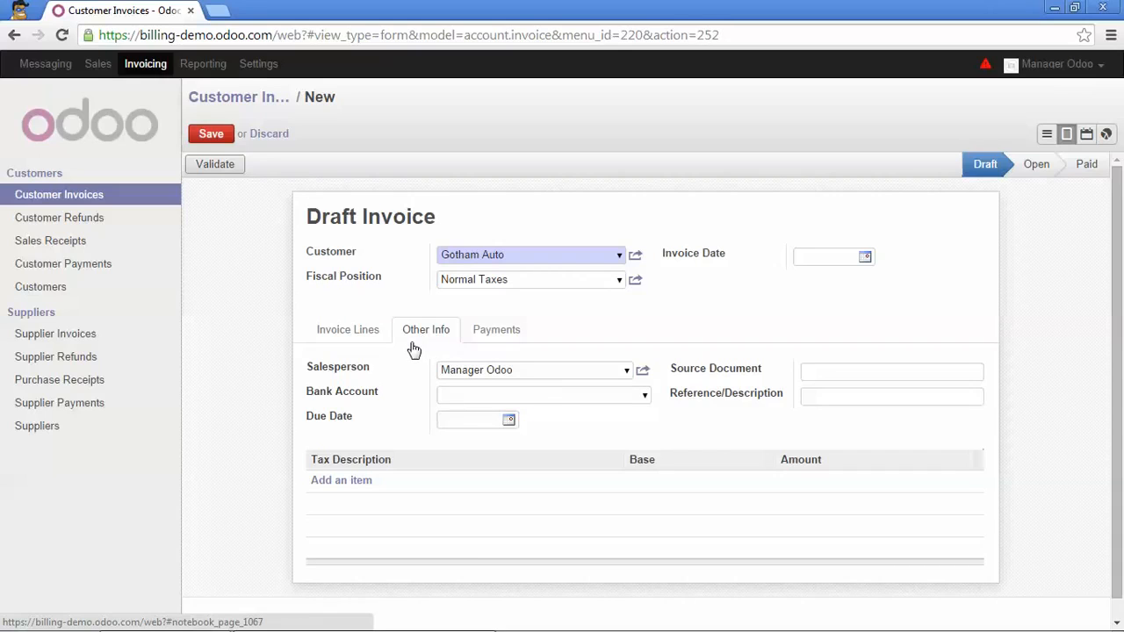
pyautogui.click(645, 397)
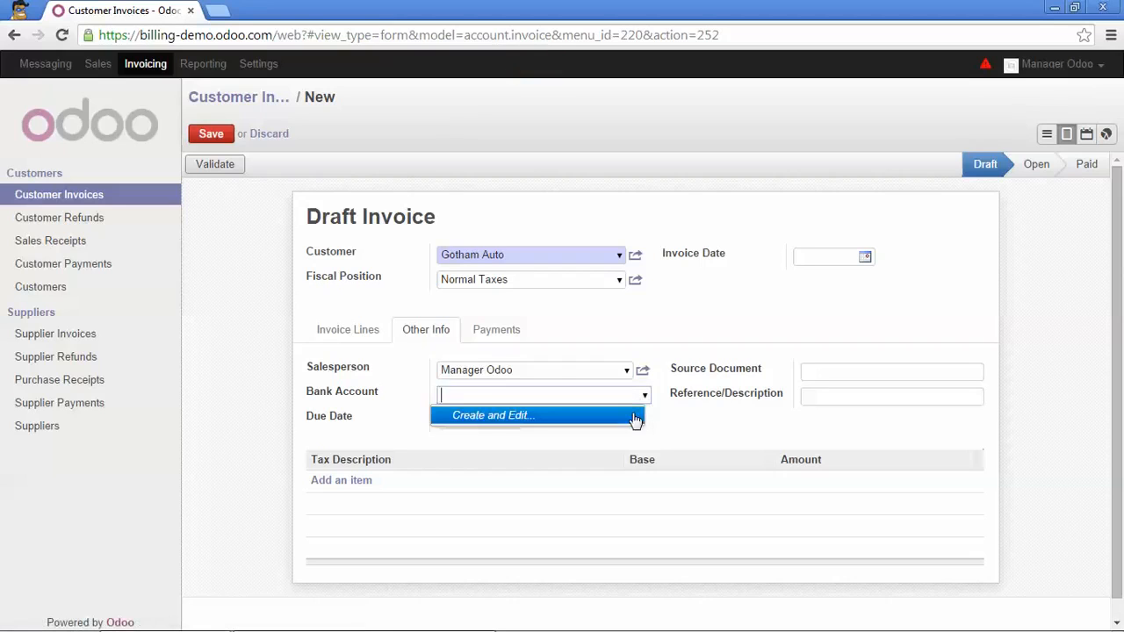
pyautogui.press('Escape')
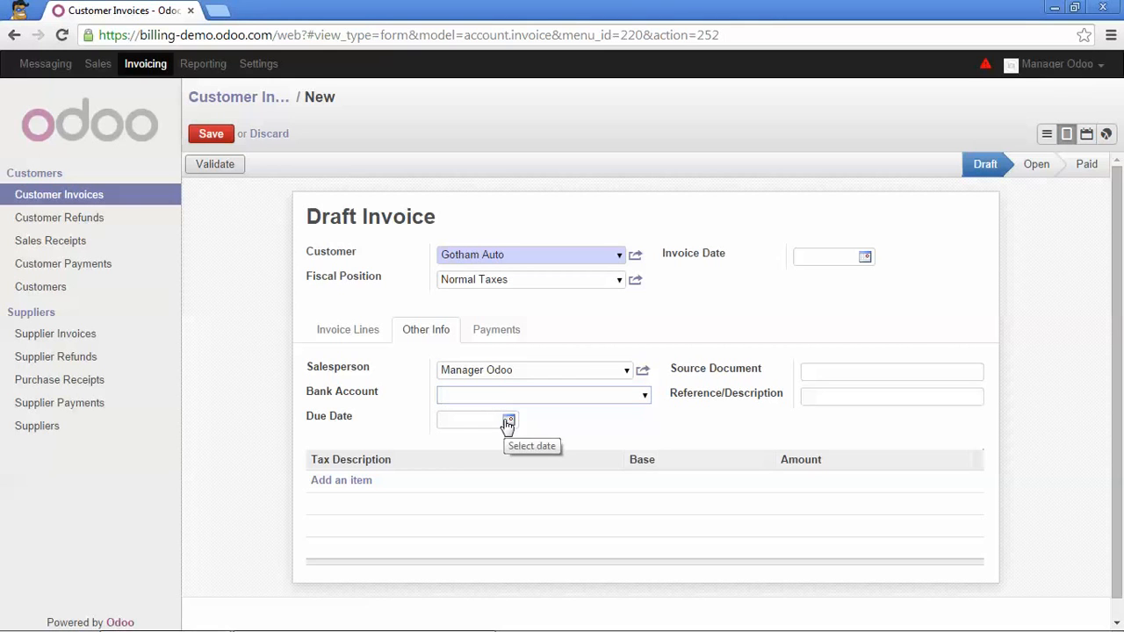
pyautogui.click(342, 338)
pyautogui.scroll(-3, 342, 339)
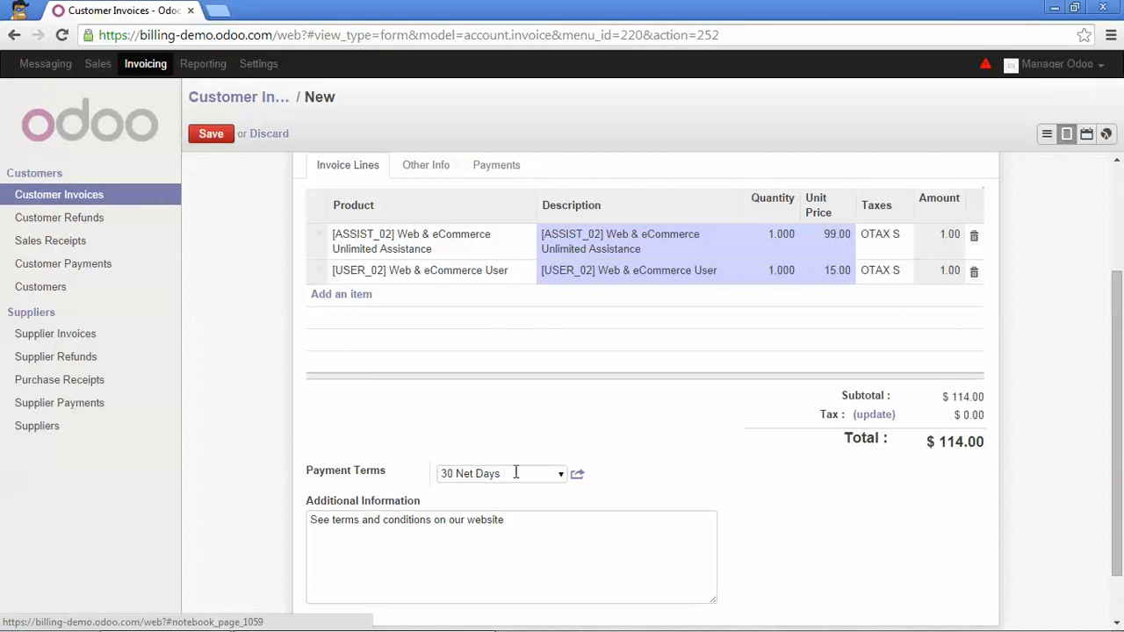
pyautogui.scroll(3, 444, 350)
# Look at the source document field and the recorded payments, then recheck the two lines totalling $114.00.
pyautogui.click(414, 337)
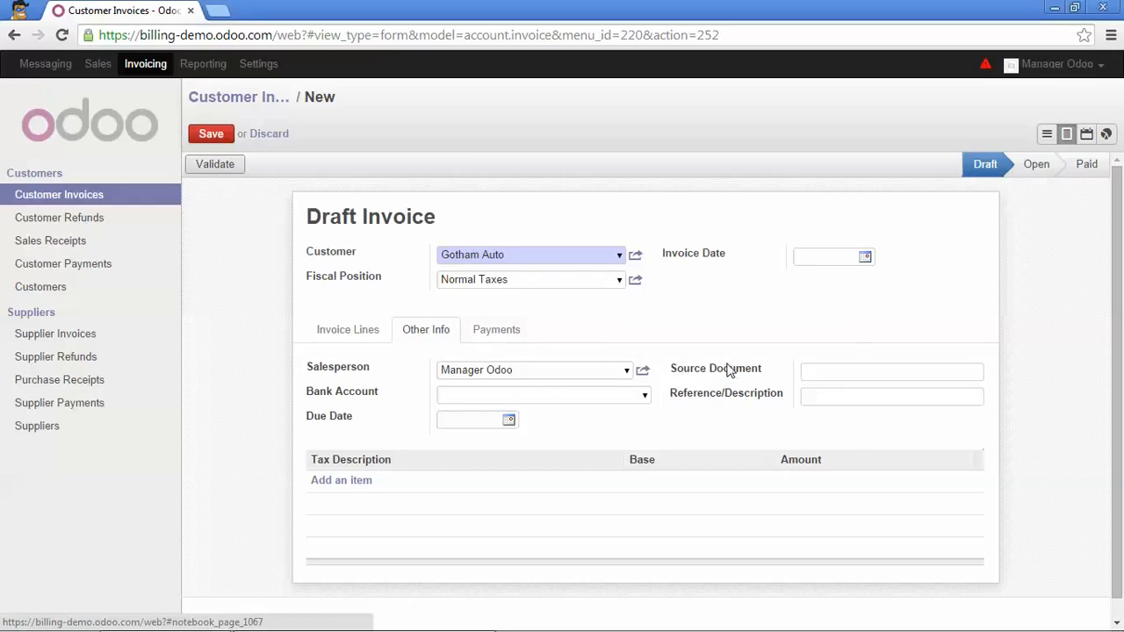
pyautogui.moveTo(742, 370)
pyautogui.click(809, 371)
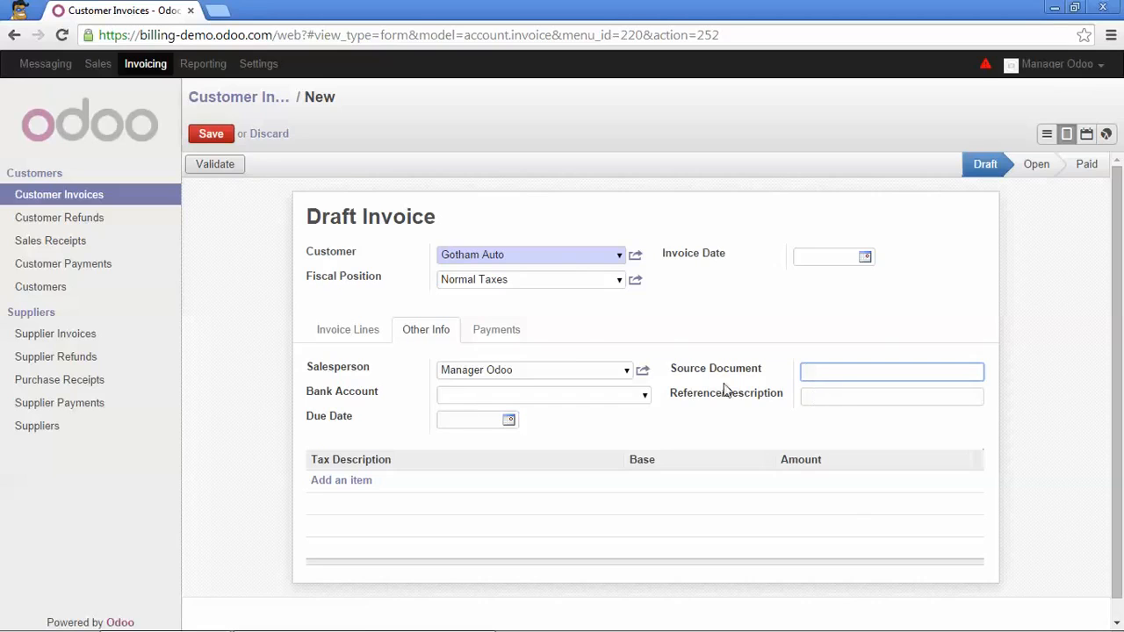
pyautogui.click(501, 333)
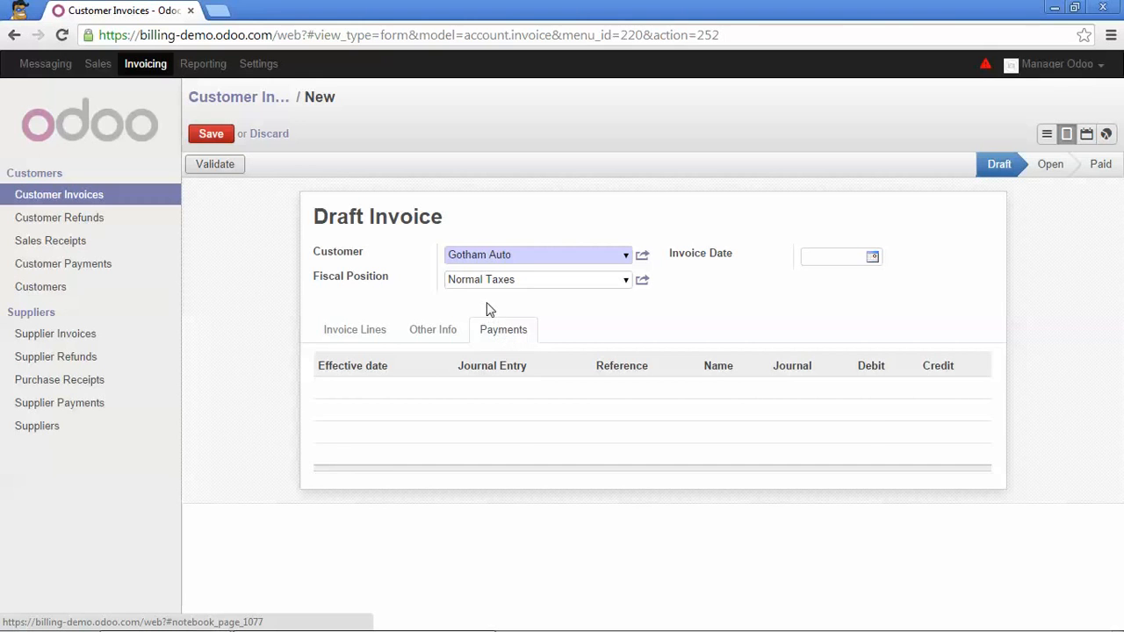
pyautogui.click(354, 332)
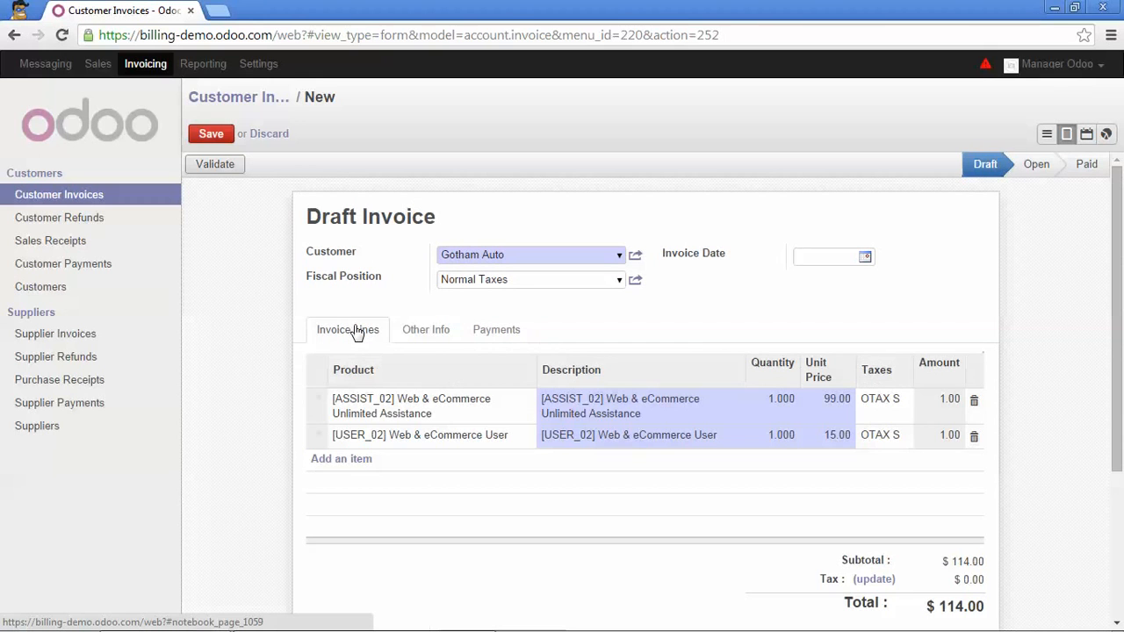
pyautogui.scroll(-1, 358, 355)
pyautogui.scroll(1, 358, 347)
# Validate the invoice as INV/2014/0005 ($131.10) and download its printout, account.report_invoice.pdf.
pyautogui.click(225, 169)
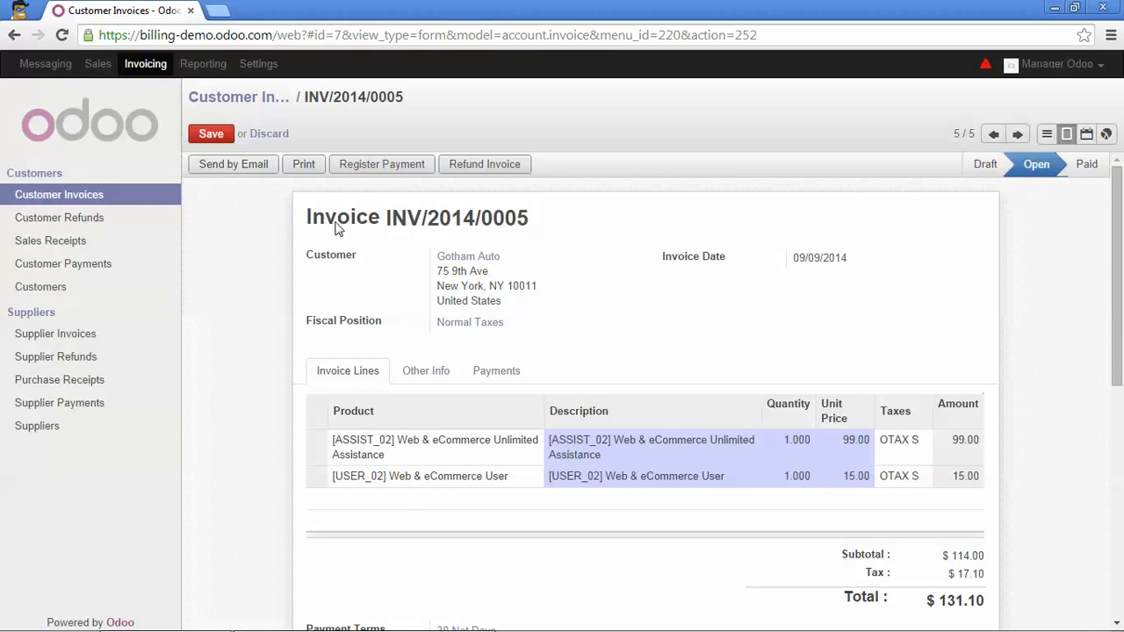
pyautogui.moveTo(386, 218); pyautogui.dragTo(530, 218)
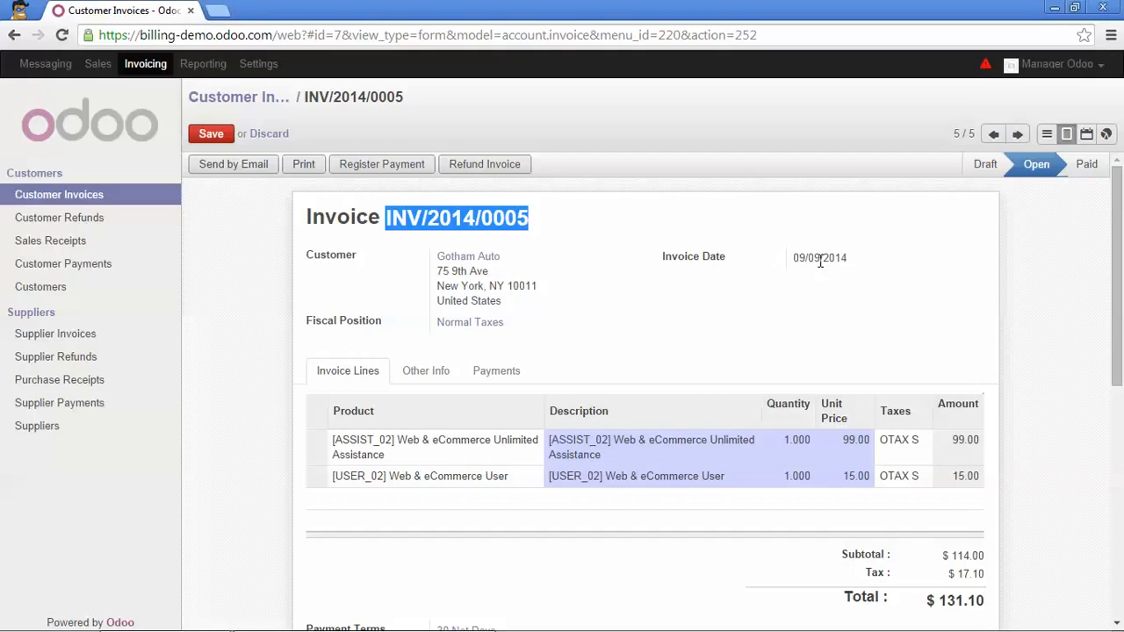
pyautogui.click(634, 227)
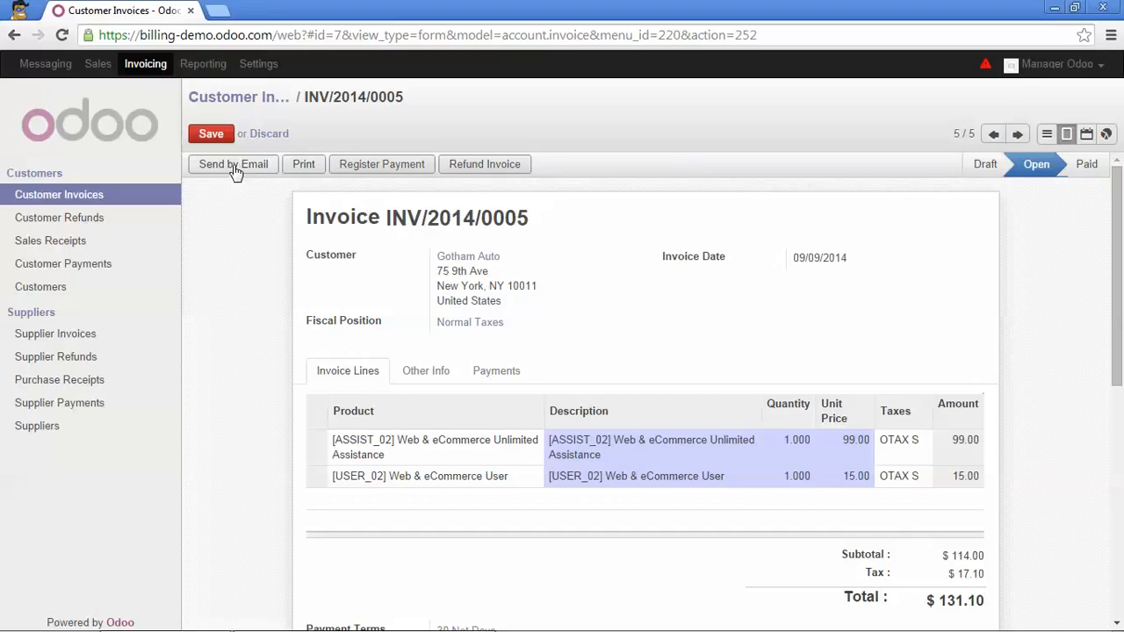
pyautogui.click(302, 165)
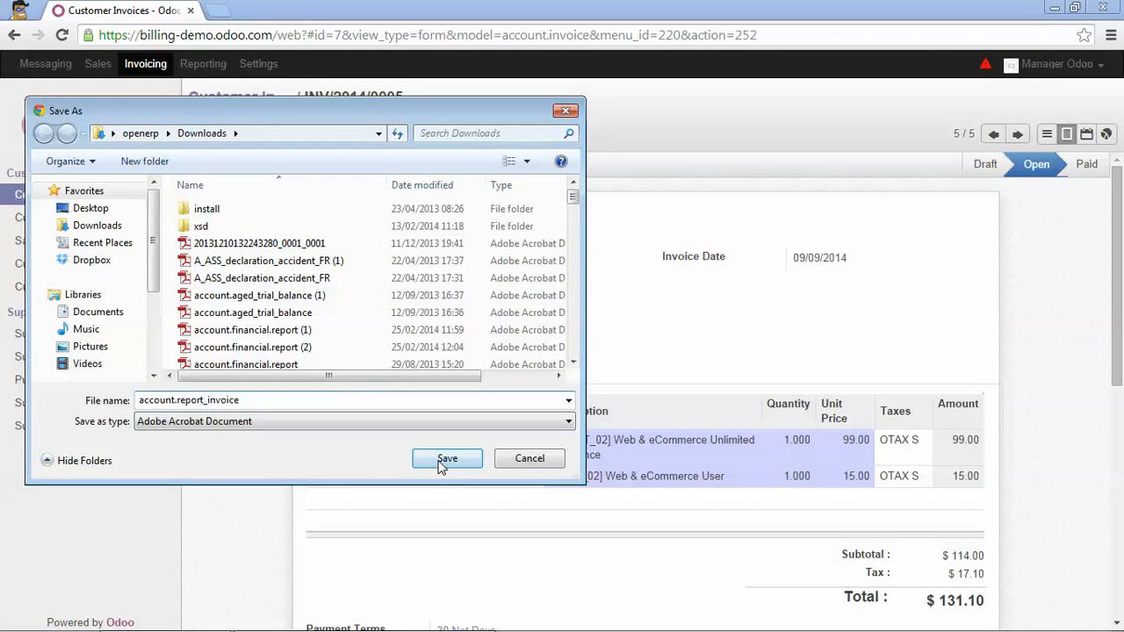
pyautogui.click(446, 458)
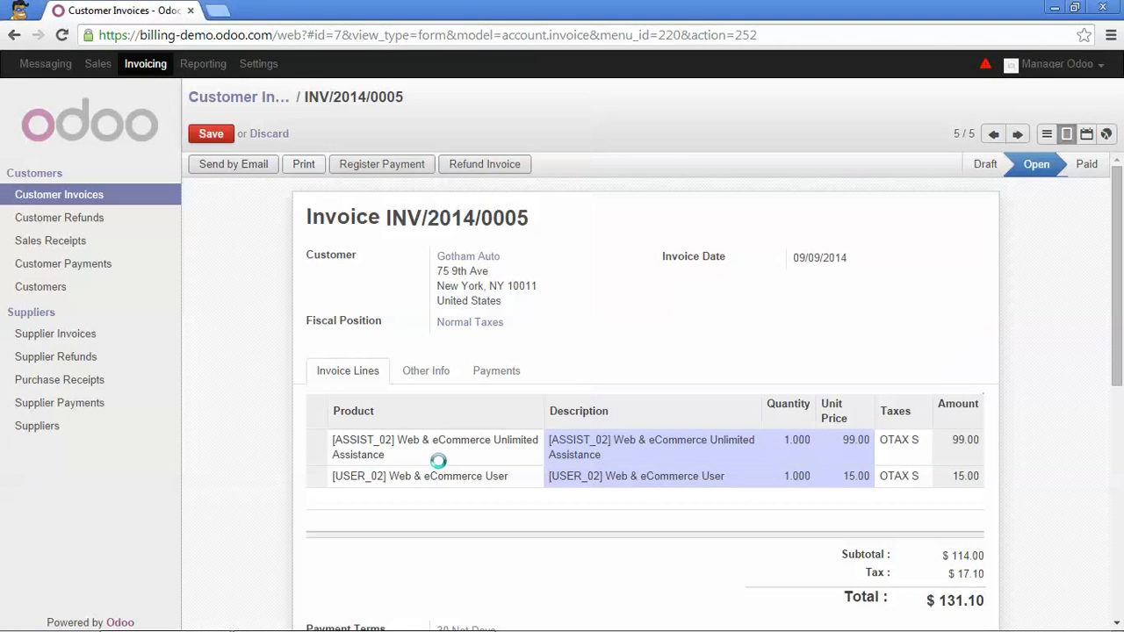
# Open account.report_invoice.pdf and read through INV/2014/0005's lines, $131.10 total and 30 Net Days terms.
pyautogui.click(91, 613)
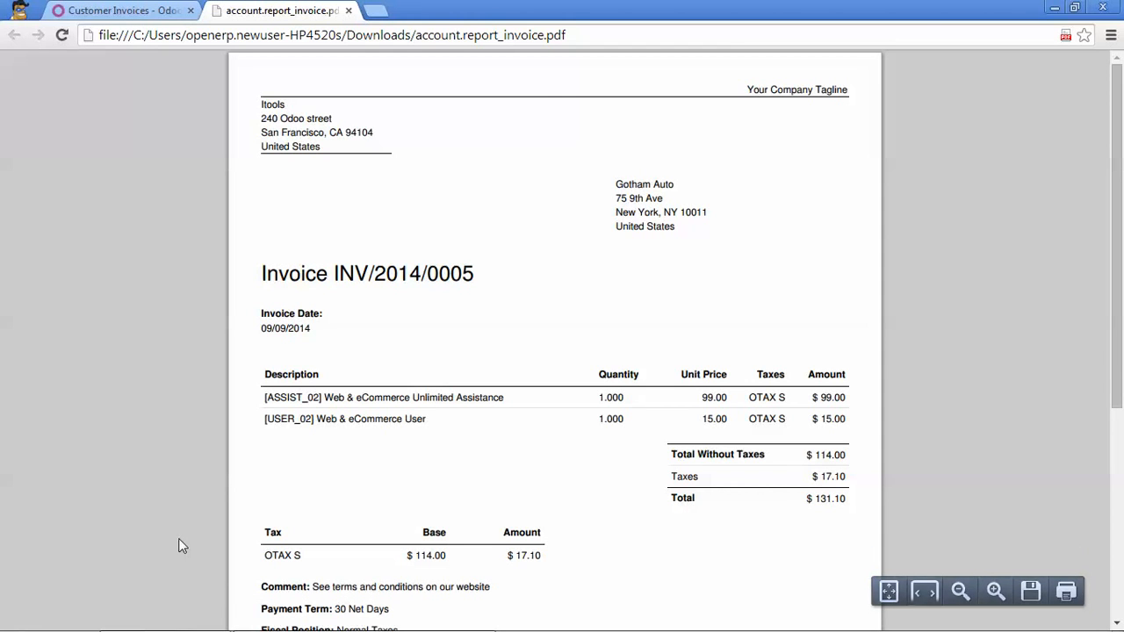
pyautogui.scroll(-2, 391, 514)
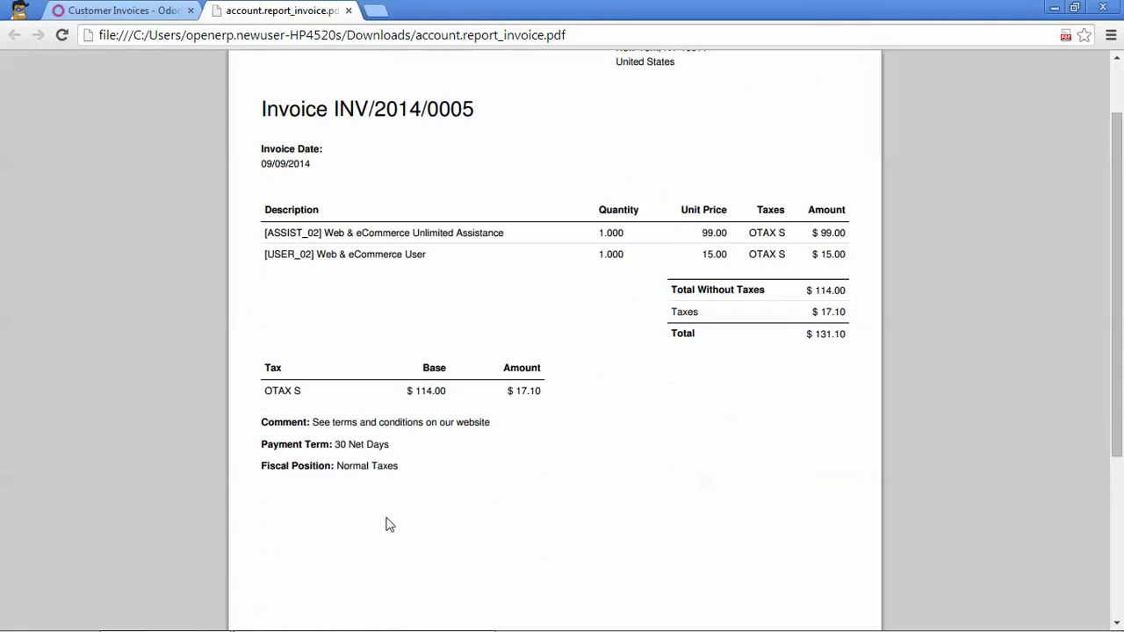
pyautogui.scroll(2, 389, 522)
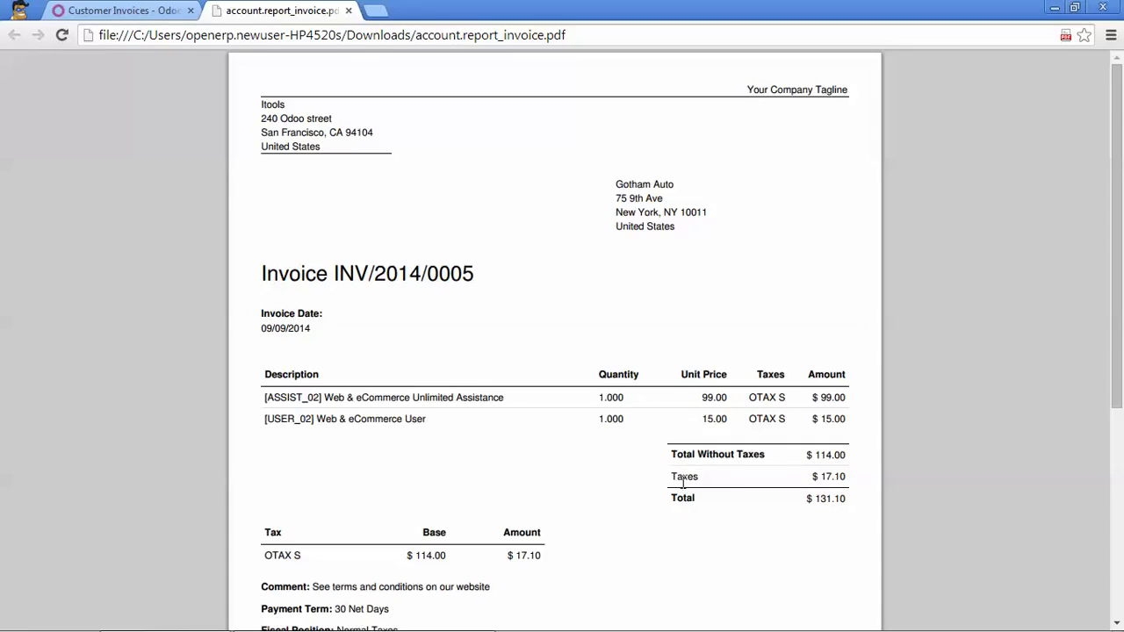
pyautogui.scroll(-1, 672, 494)
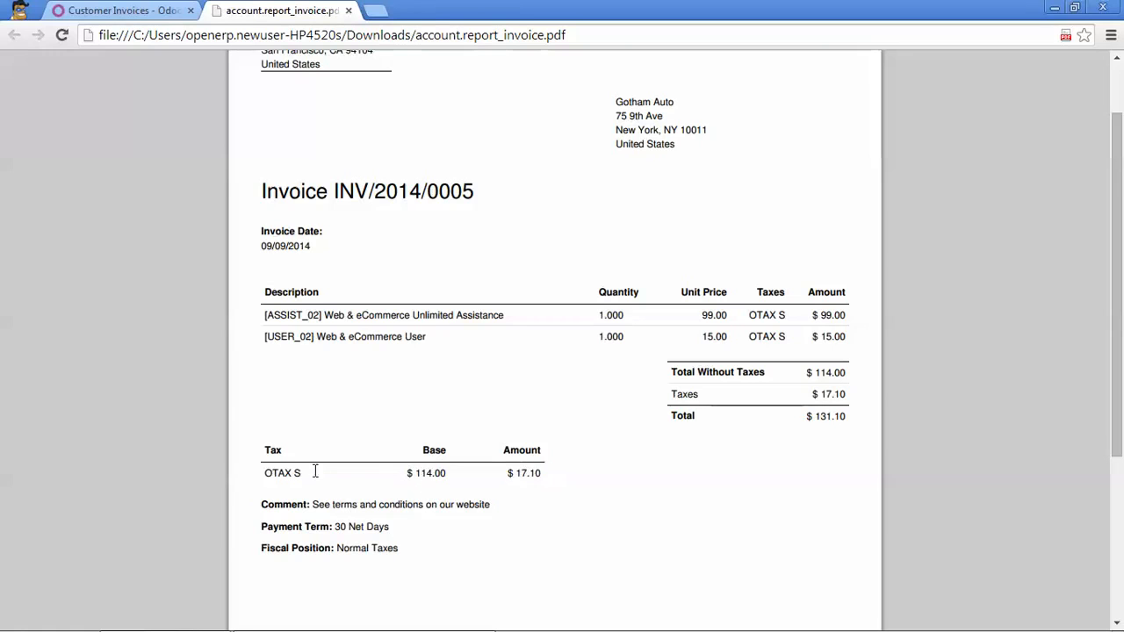
pyautogui.scroll(-1, 313, 475)
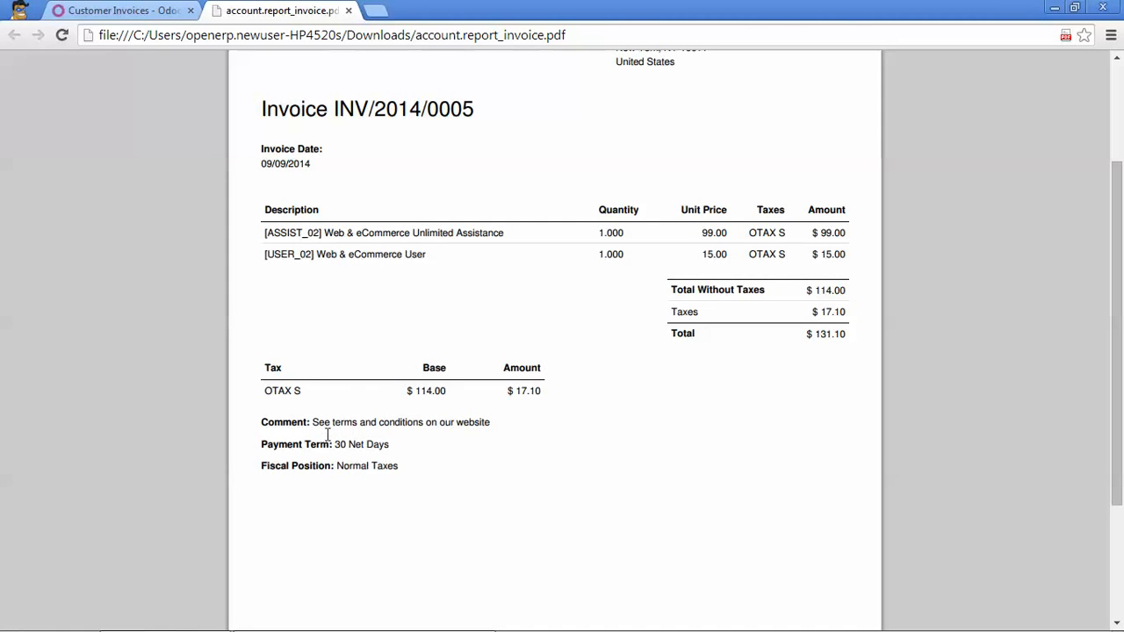
pyautogui.scroll(-2, 334, 470)
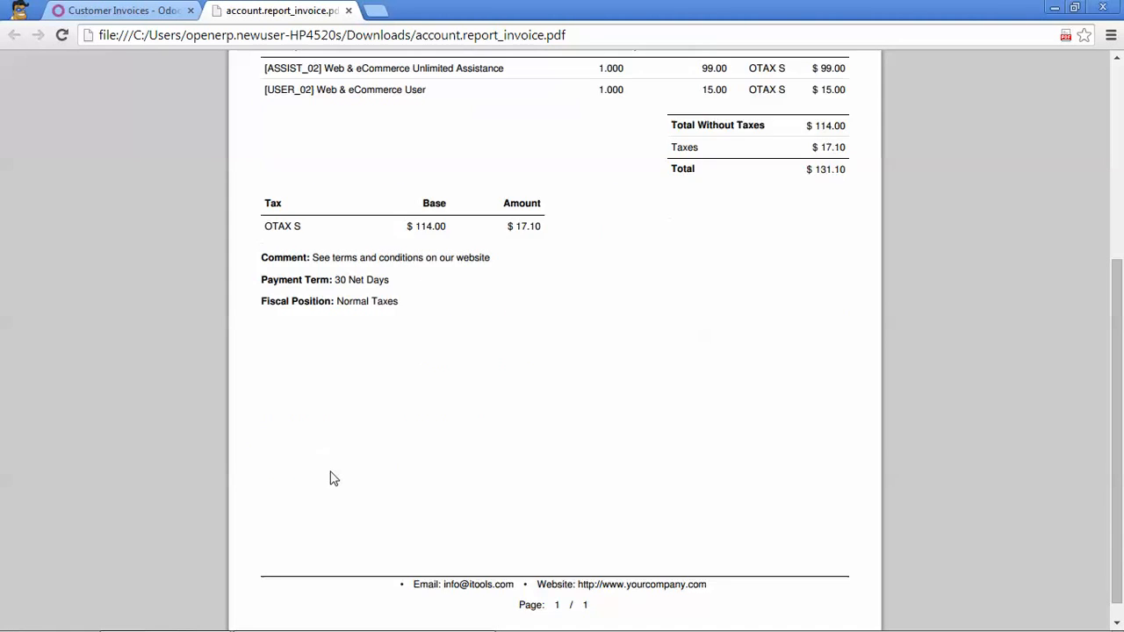
pyautogui.scroll(-1, 334, 479)
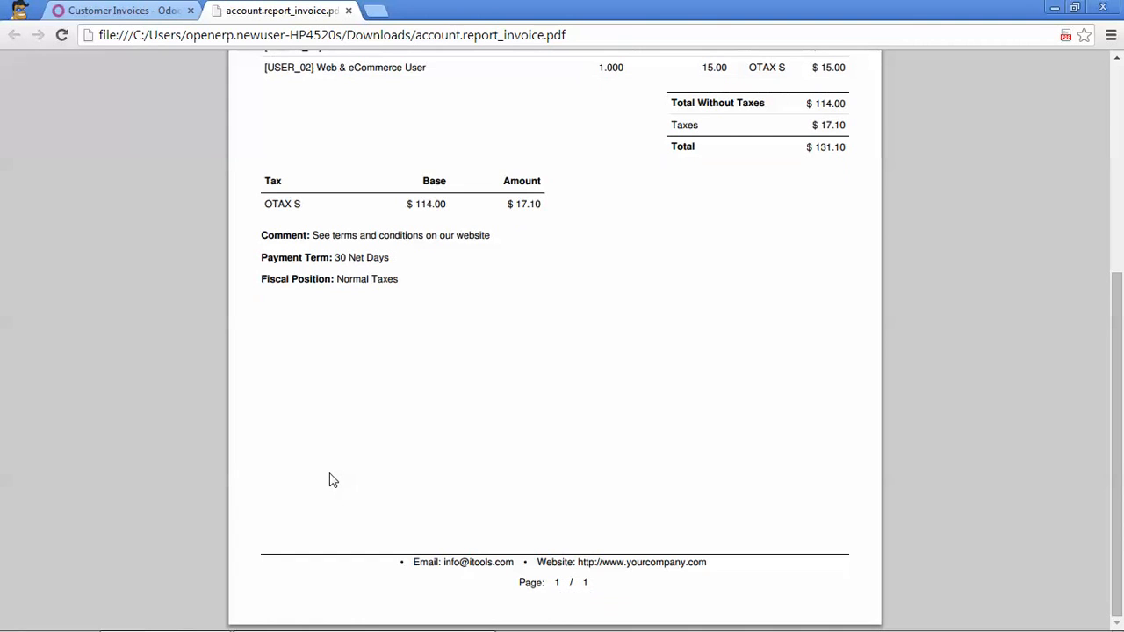
# Close the PDF tab and return to invoice INV/2014/0005.
pyautogui.click(348, 11)
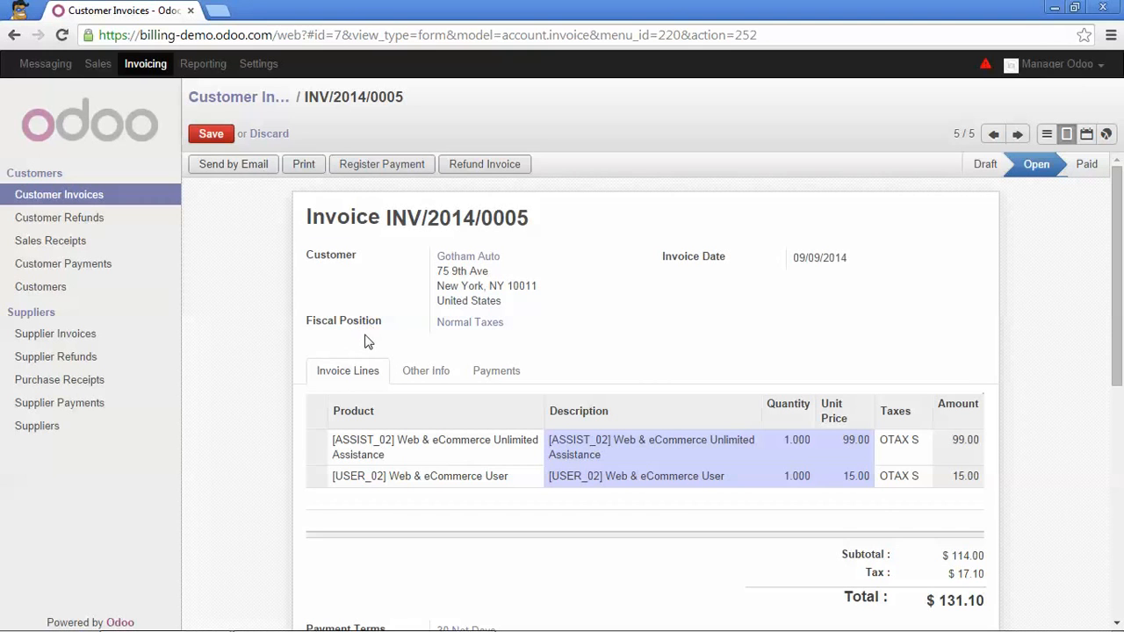
pyautogui.scroll(-2, 270, 402)
pyautogui.scroll(-3, 270, 401)
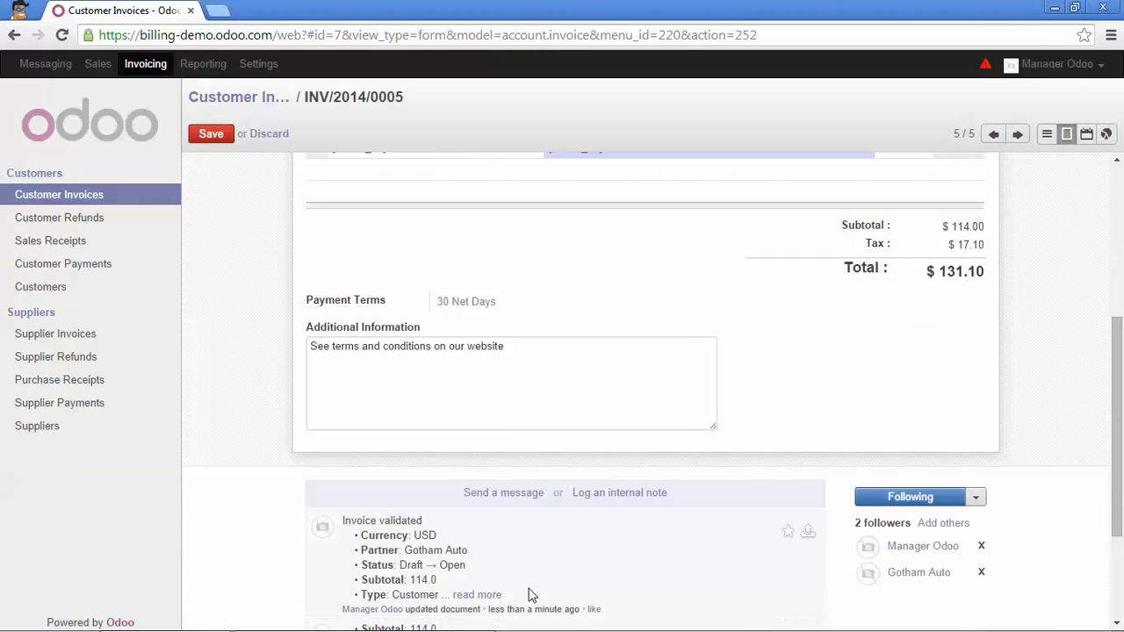
pyautogui.scroll(5, 448, 443)
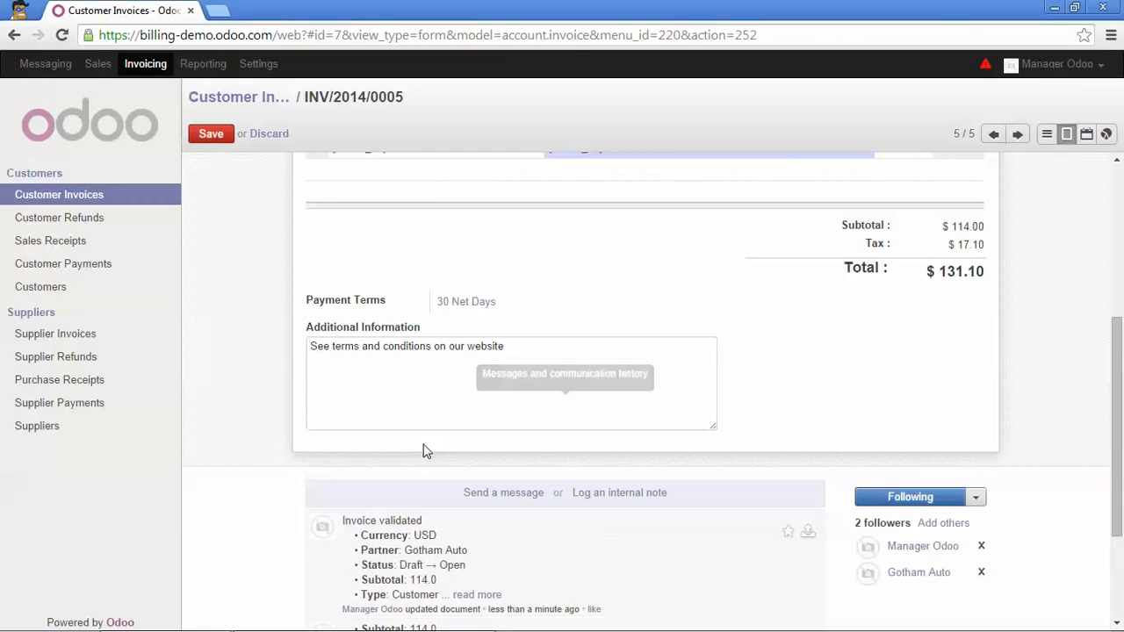
# Send the invoice by email, saving the customer's e-mail address on Gotham Auto's record first.
pyautogui.click(240, 166)
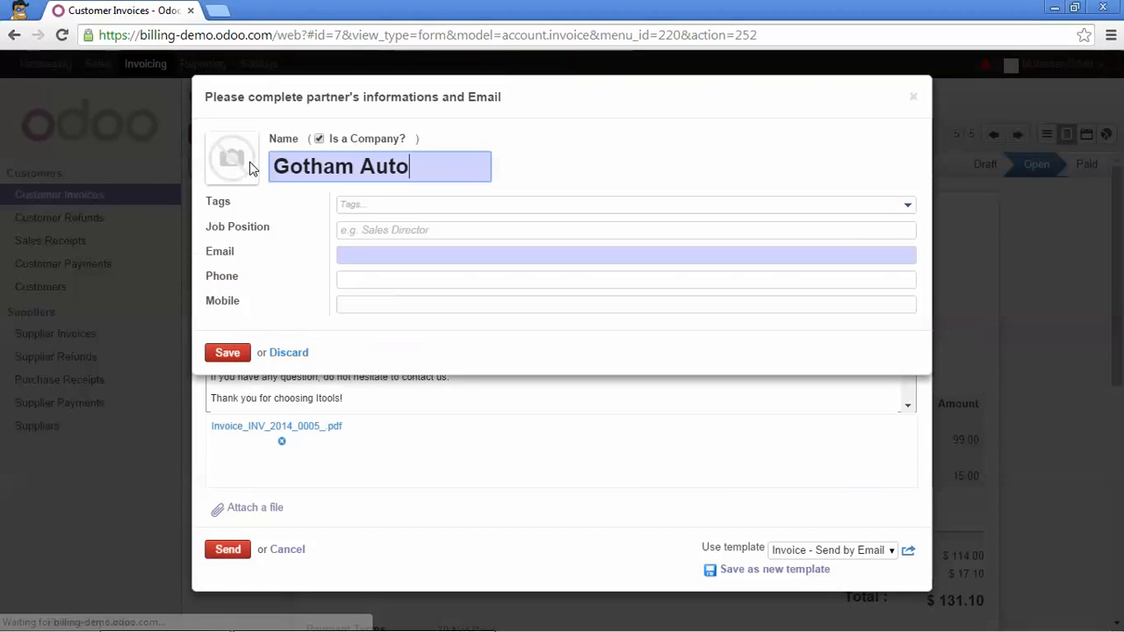
pyautogui.click(353, 253)
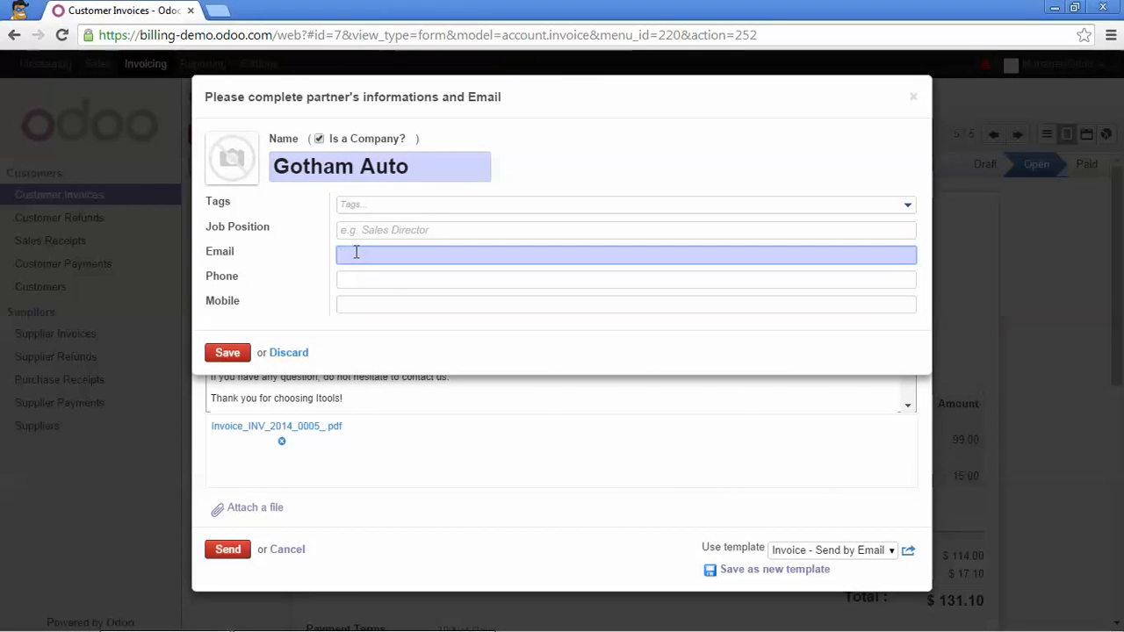
pyautogui.click(227, 353)
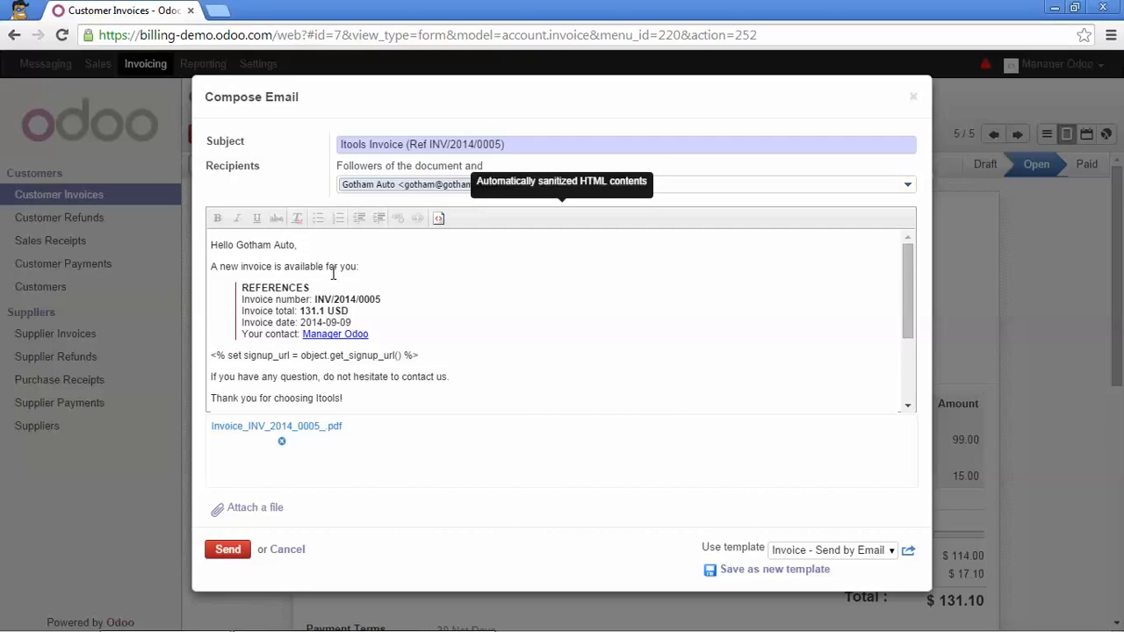
pyautogui.scroll(-1, 338, 343)
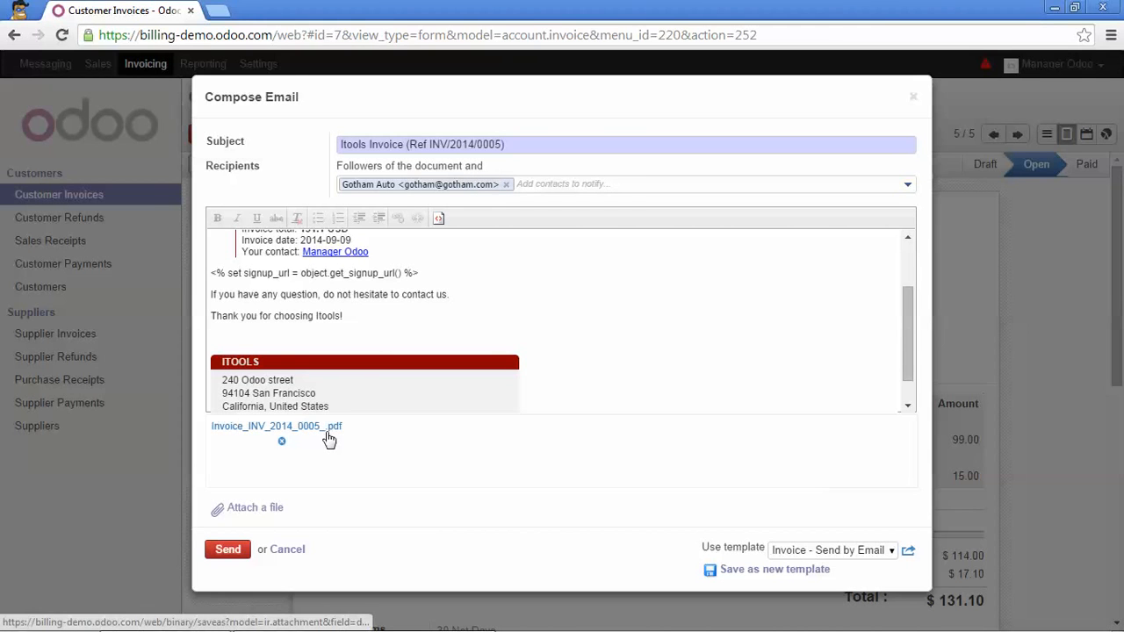
pyautogui.scroll(2, 495, 345)
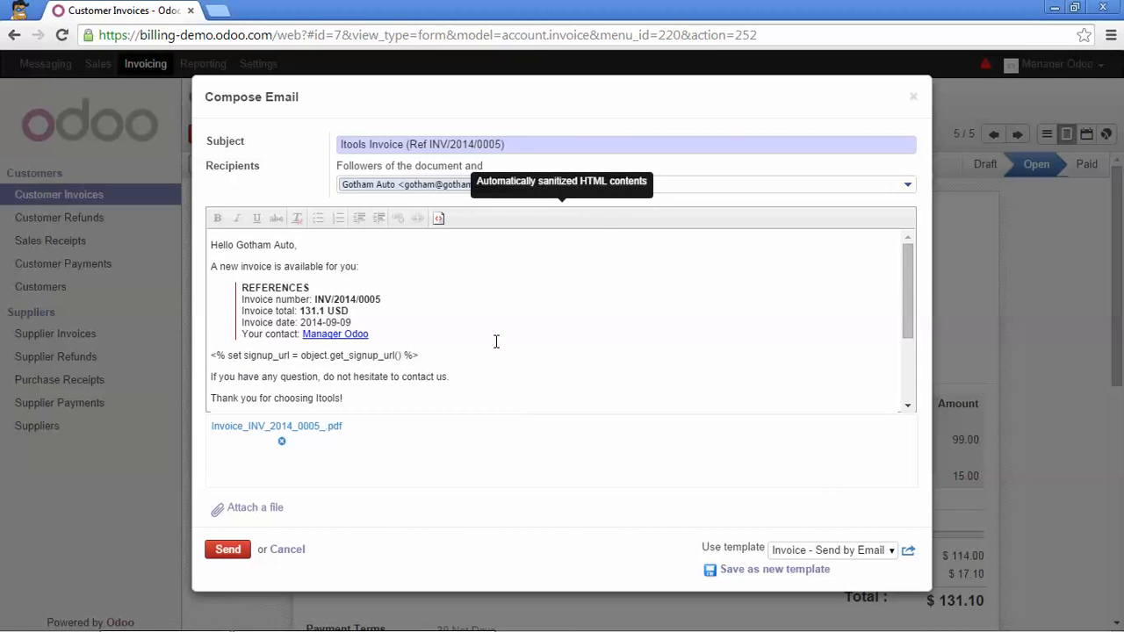
# Open the Invoice - Send by Email (Portal) template and view its body as HTML source.
pyautogui.click(908, 552)
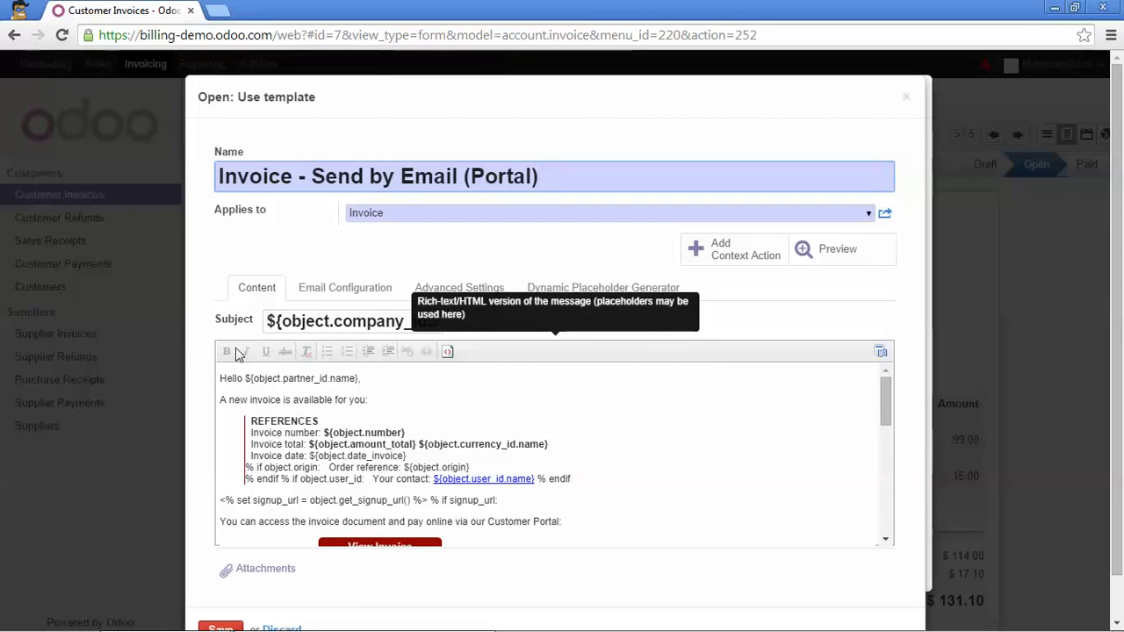
pyautogui.click(448, 353)
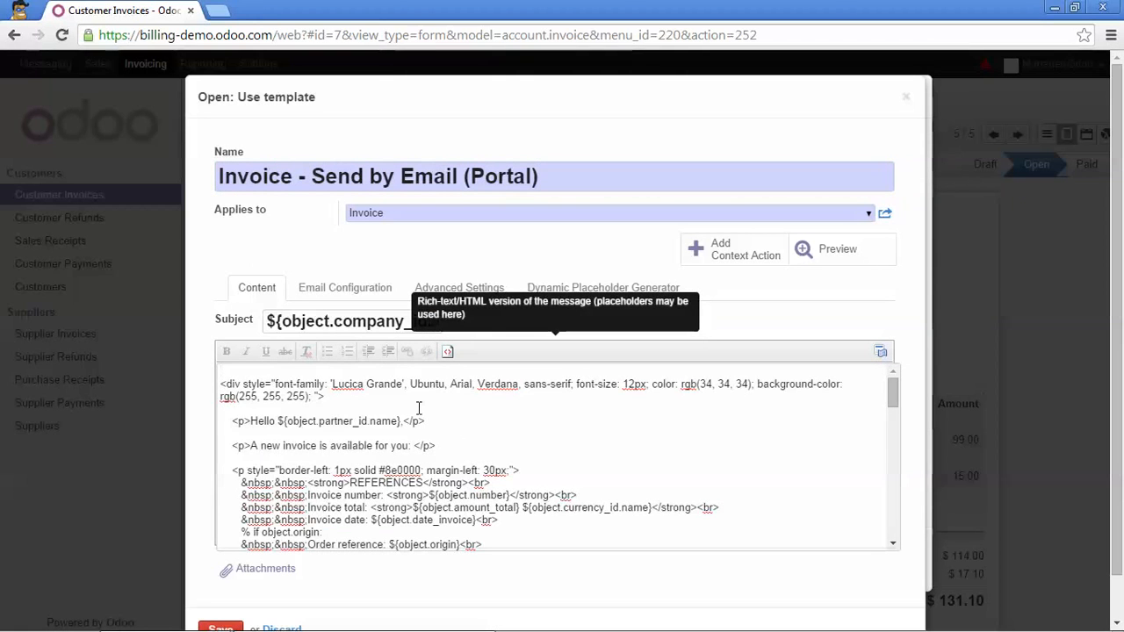
pyautogui.scroll(-3, 406, 413)
pyautogui.scroll(-10, 402, 421)
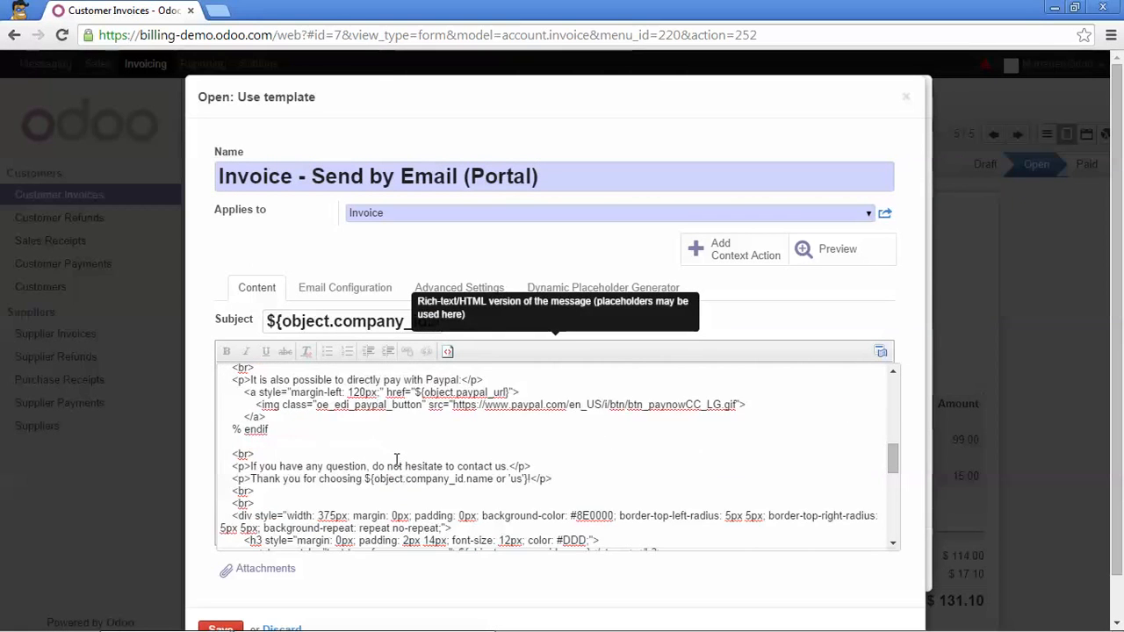
pyautogui.scroll(-10, 397, 459)
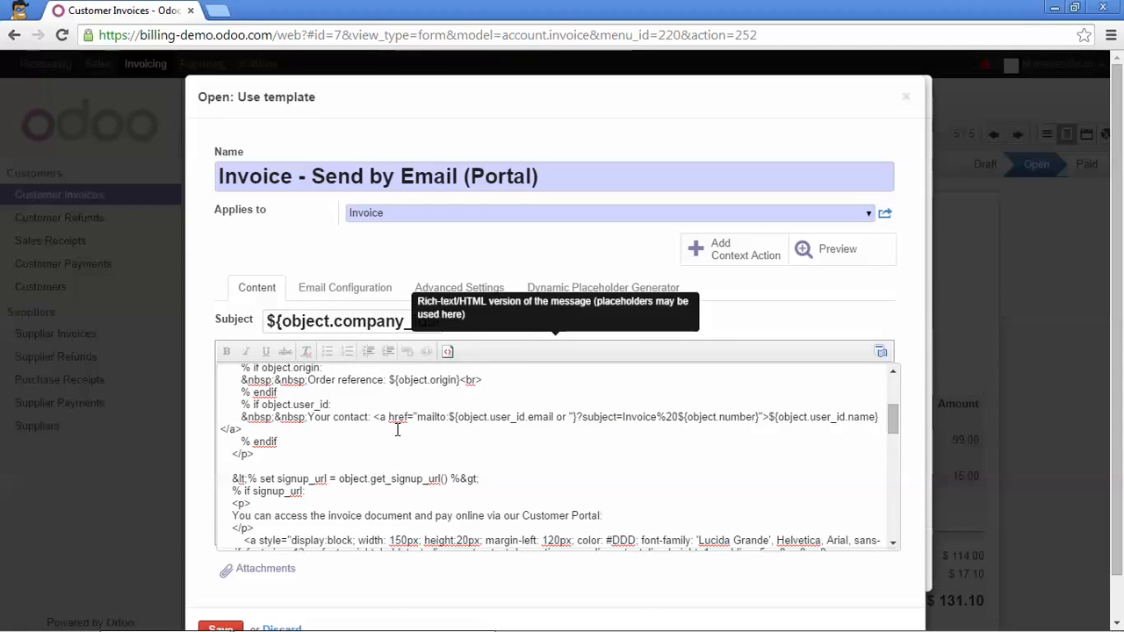
pyautogui.scroll(-2, 347, 512)
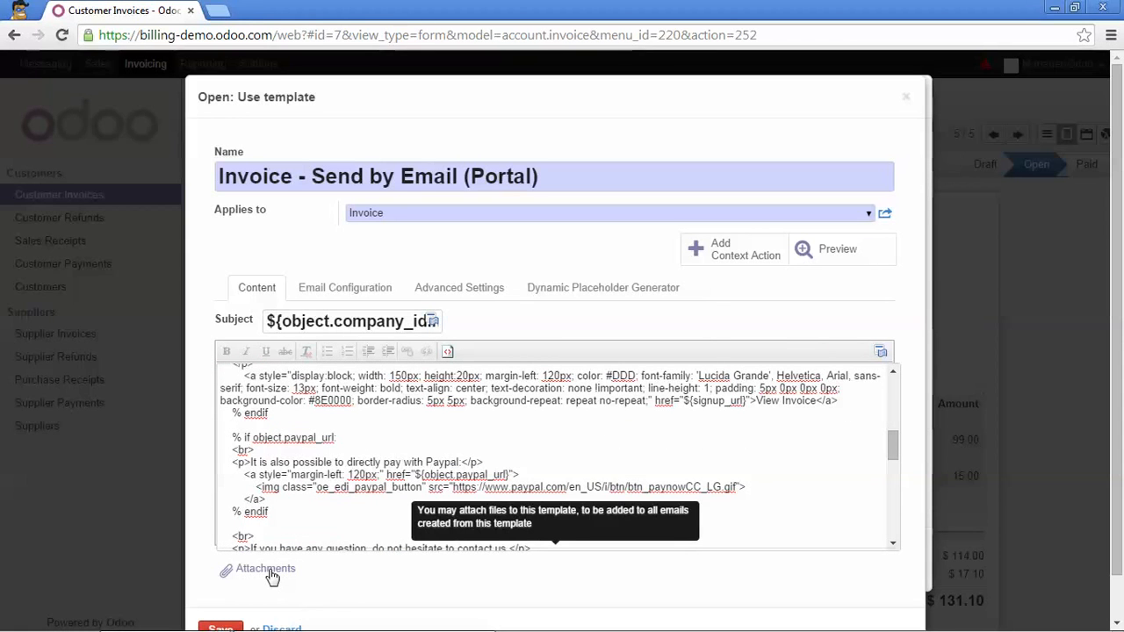
# Dismiss the translation warning on the message body and save the template.
pyautogui.click(882, 352)
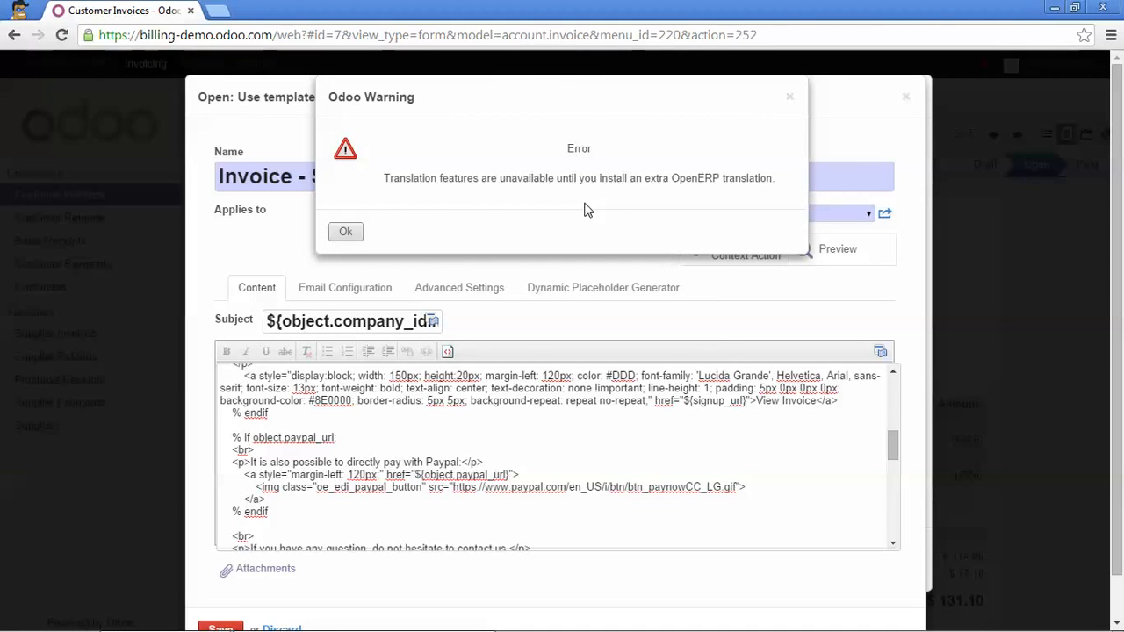
pyautogui.click(353, 232)
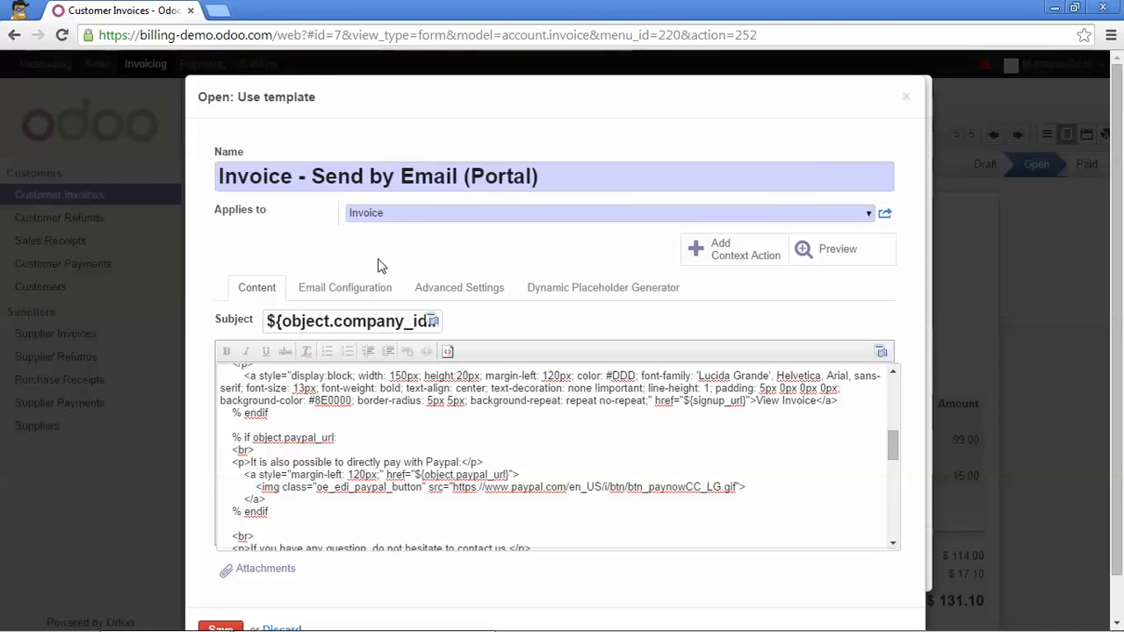
pyautogui.scroll(-1, 351, 303)
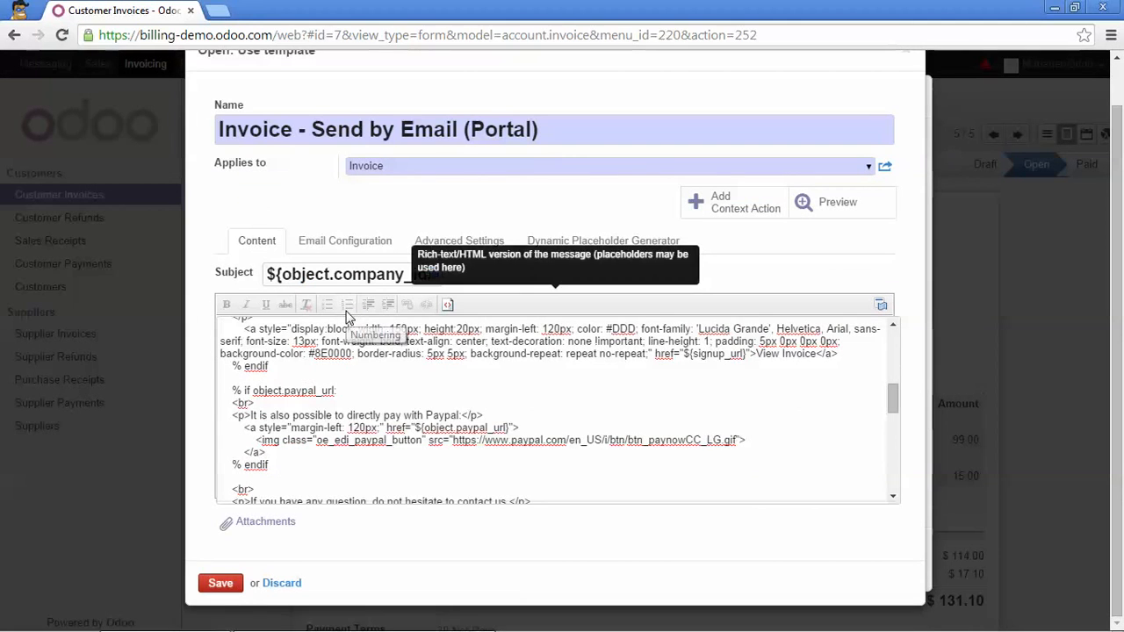
pyautogui.click(220, 585)
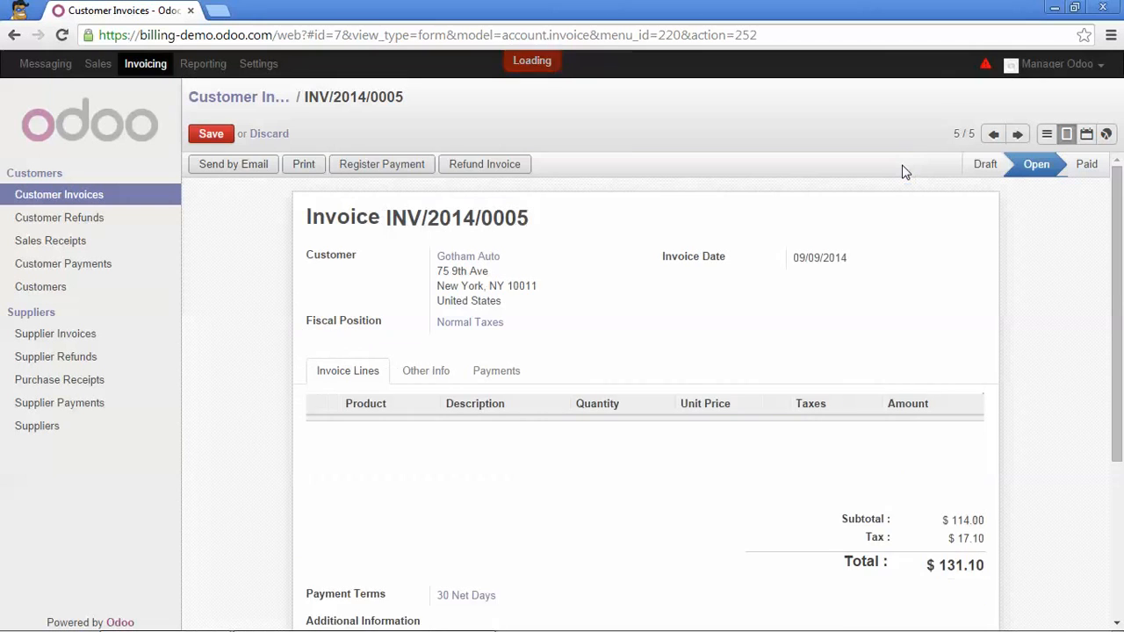
pyautogui.scroll(-3, 906, 165)
pyautogui.scroll(3, 861, 263)
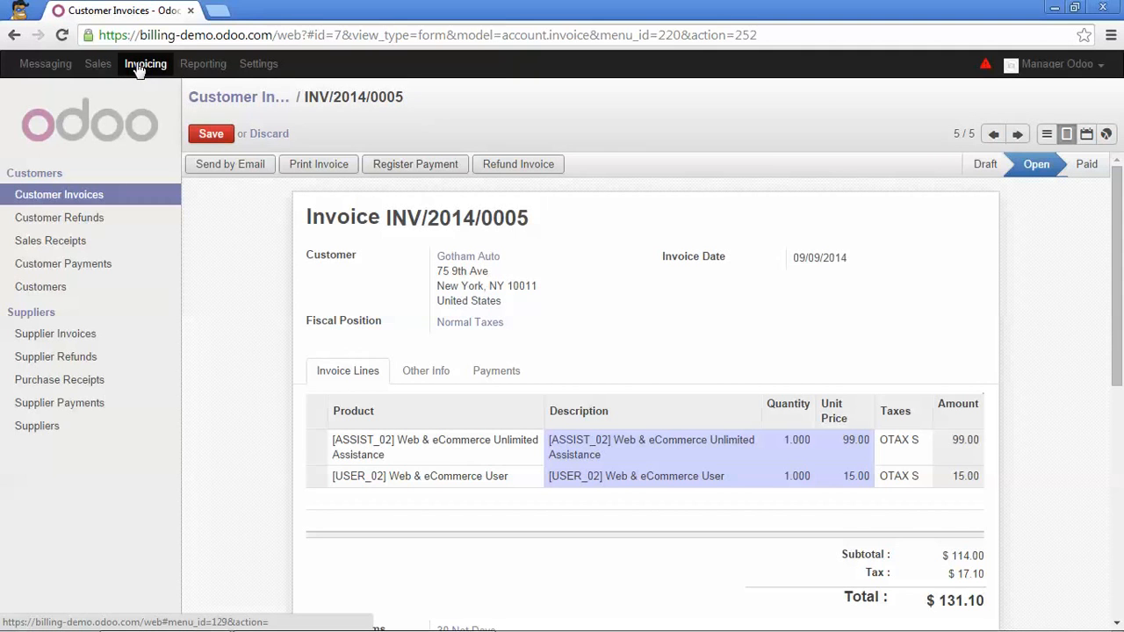
# Go to Sales > Sales Orders to list orders SO001 through SO005.
pyautogui.click(97, 65)
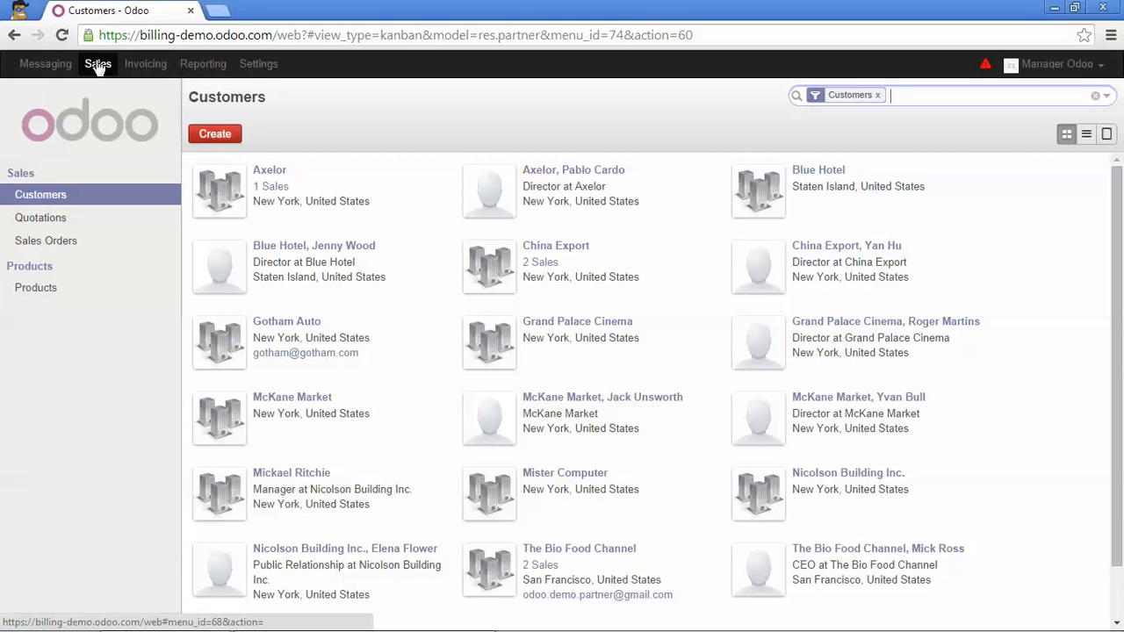
pyautogui.click(50, 239)
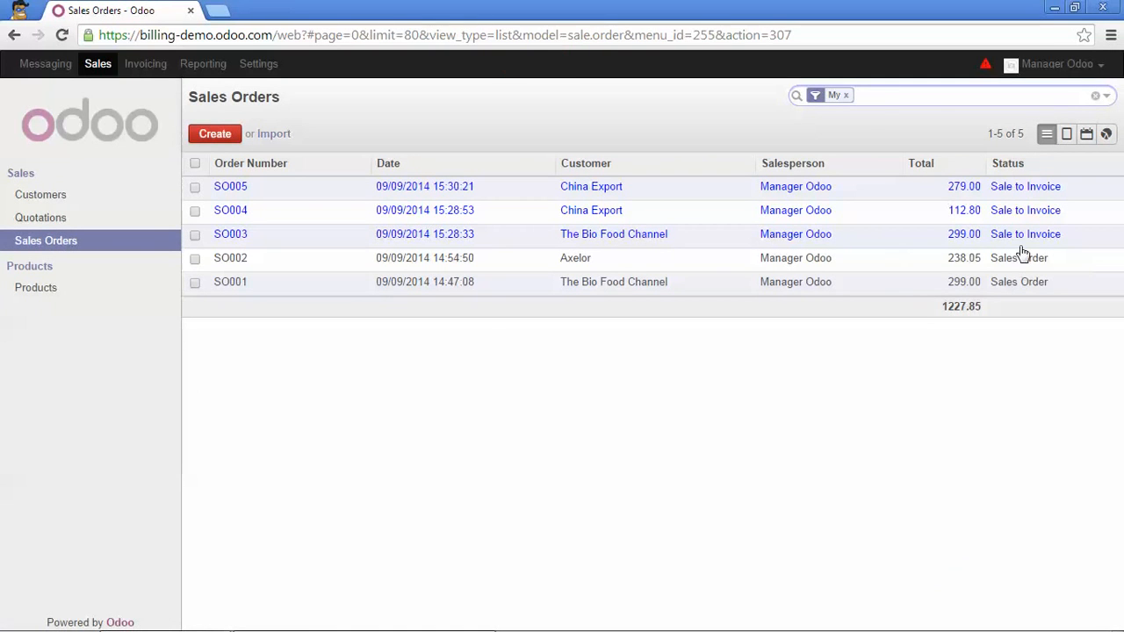
pyautogui.moveTo(1004, 234)
# Open SO003, start an invoice, and keep 'Invoice the whole sales order' selected.
pyautogui.click(690, 246)
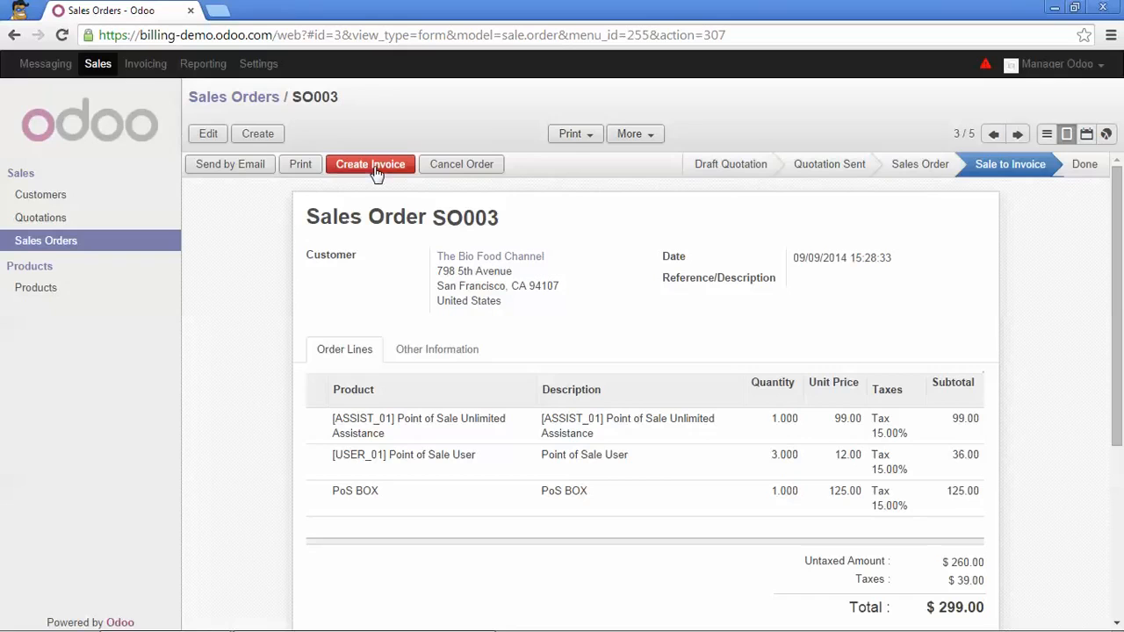
pyautogui.click(372, 166)
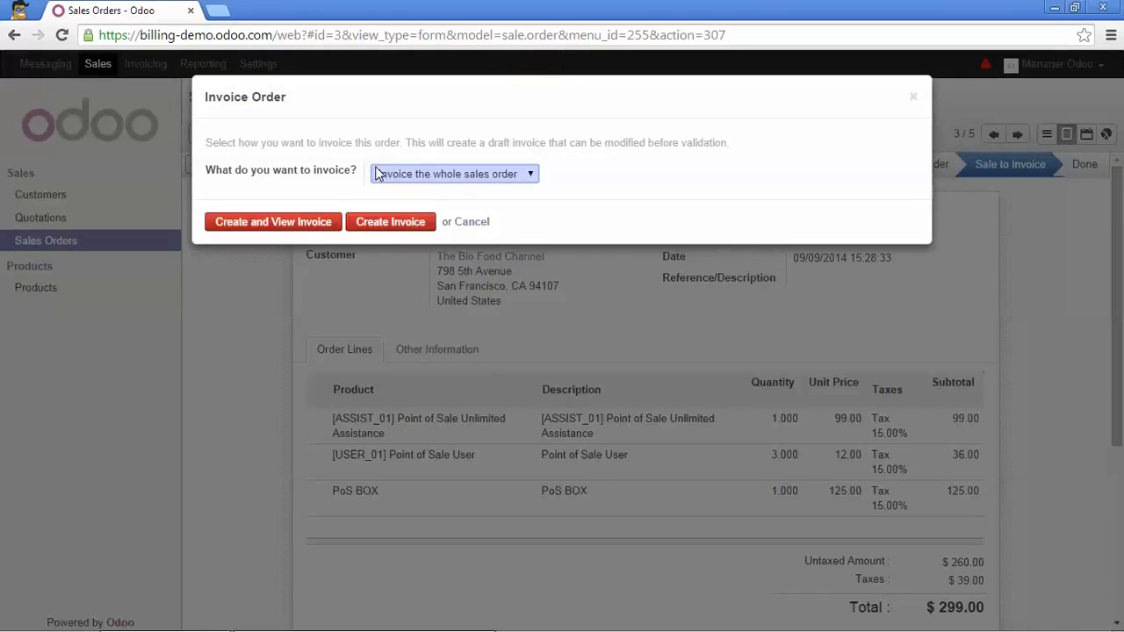
pyautogui.click(531, 176)
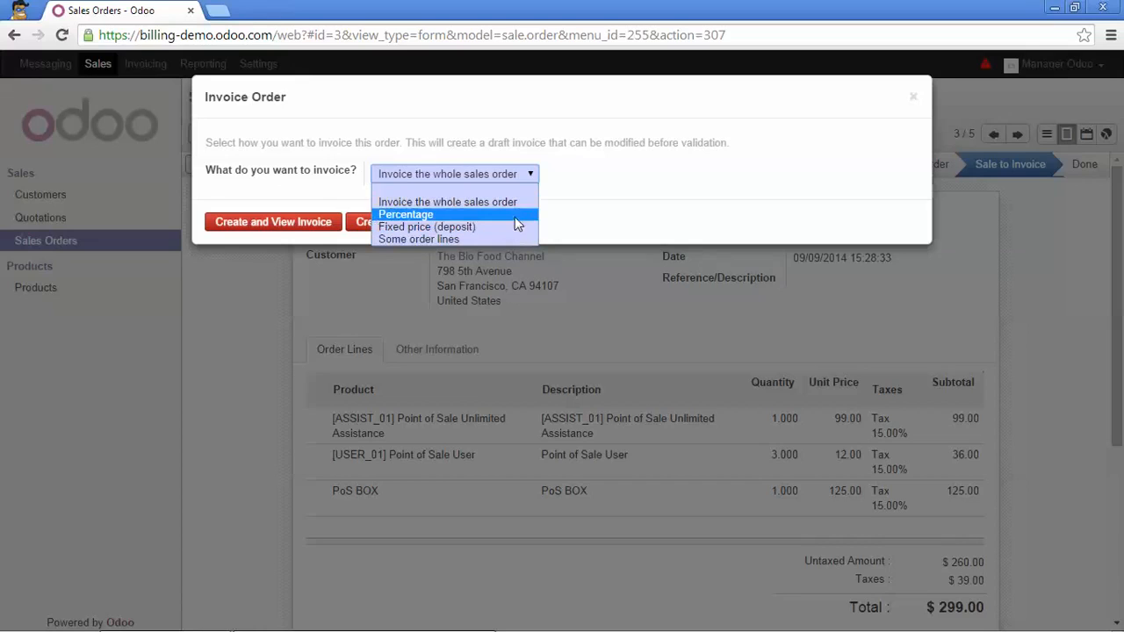
pyautogui.click(505, 203)
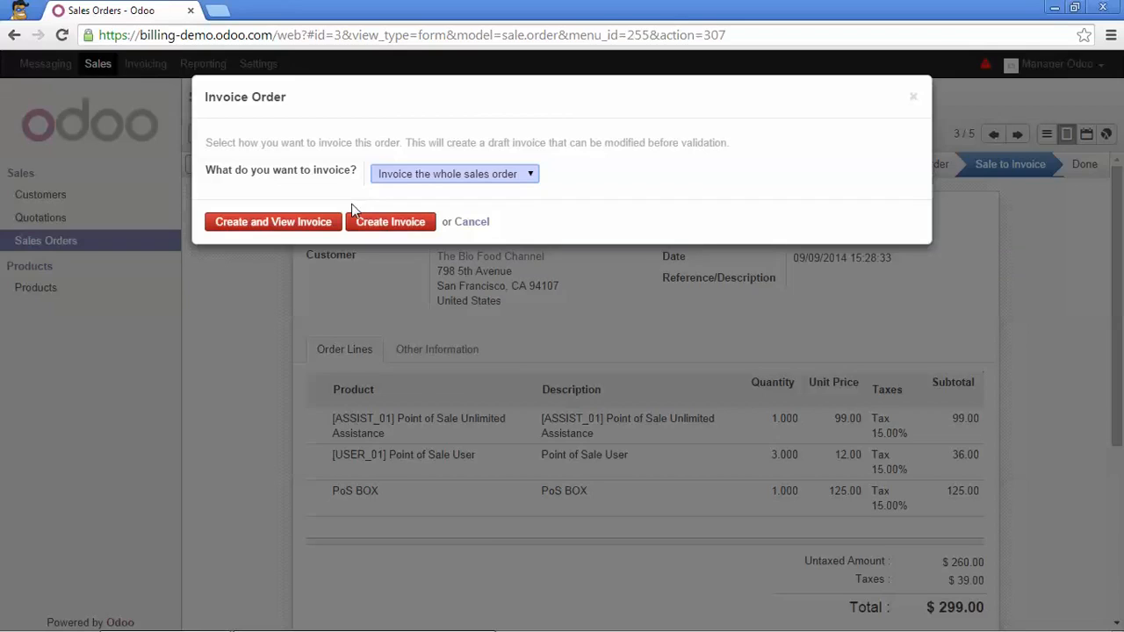
# Invoice all of SO003, validate it as INV/2014/0006 for $299.00, and return to Sales Orders.
pyautogui.click(308, 225)
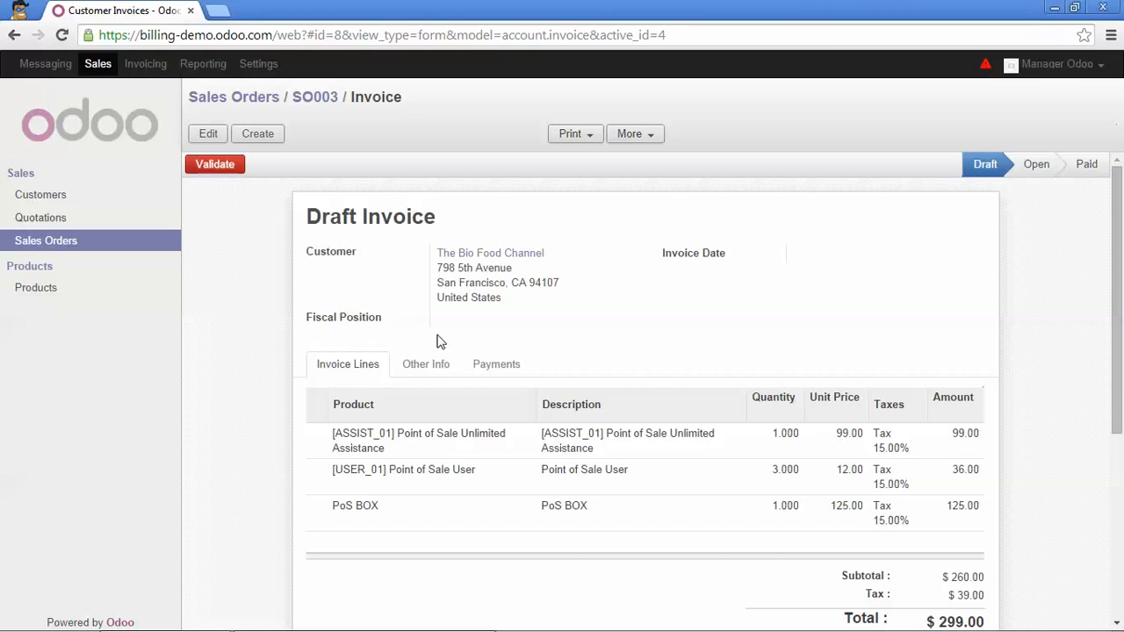
pyautogui.scroll(-2, 450, 356)
pyautogui.scroll(1, 452, 359)
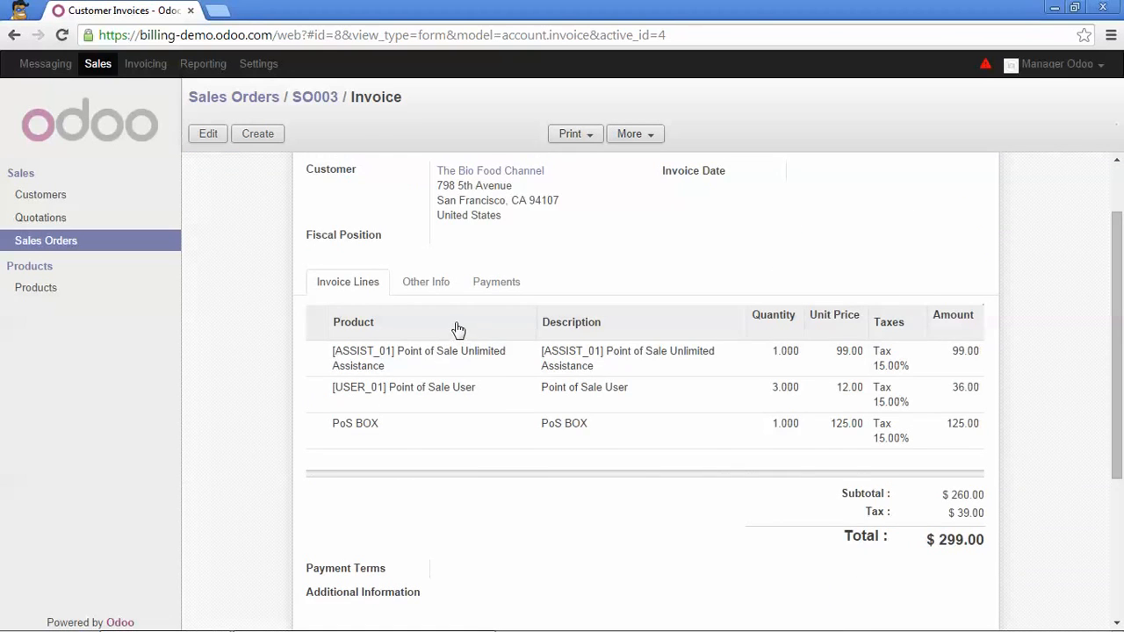
pyautogui.scroll(1, 458, 330)
pyautogui.scroll(-1, 456, 321)
pyautogui.scroll(1, 457, 322)
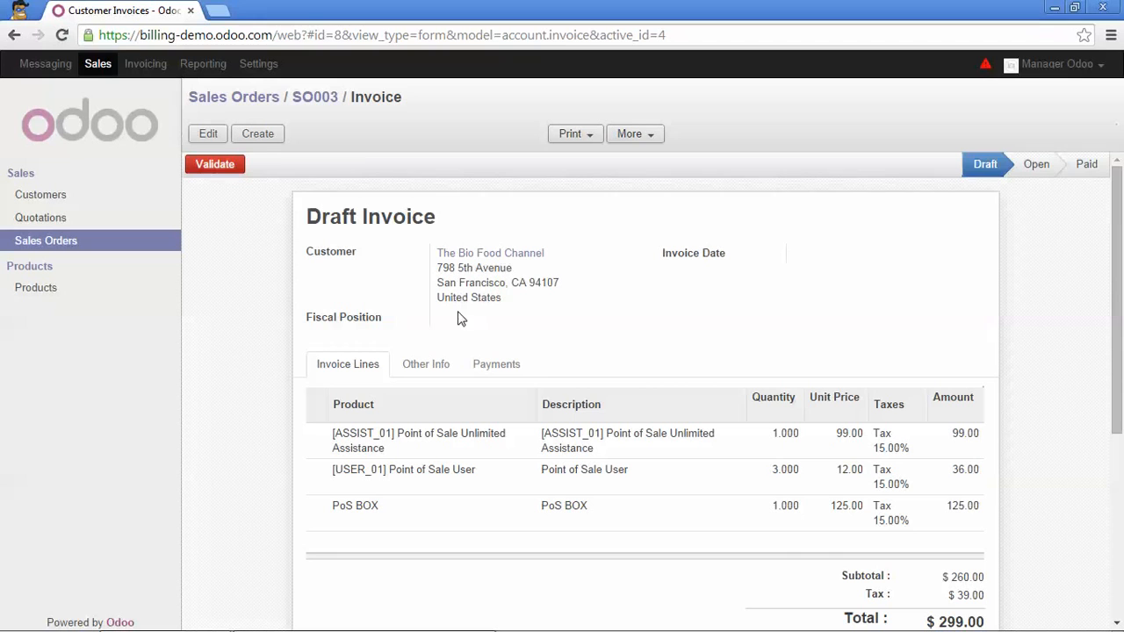
pyautogui.click(231, 169)
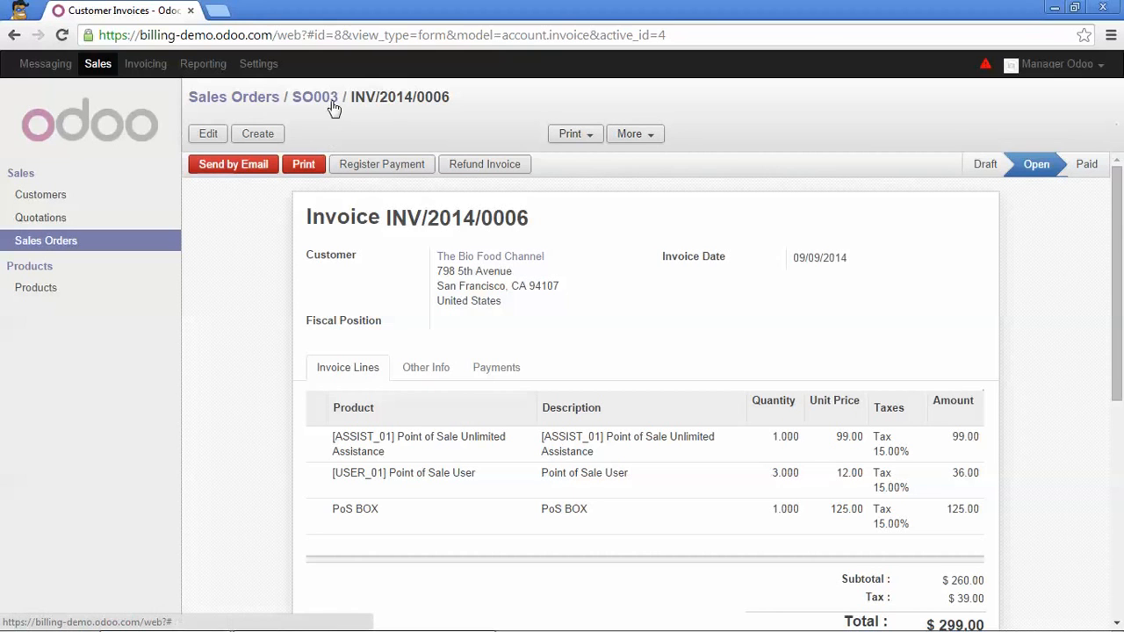
pyautogui.click(270, 104)
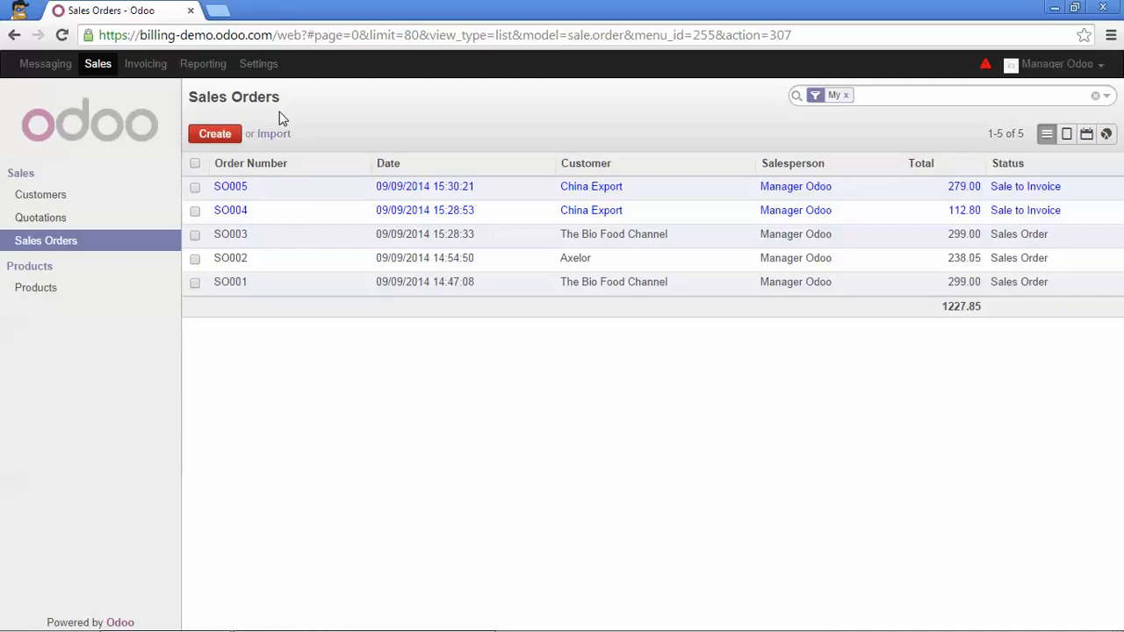
# Open SO004's Invoice Order dialog and set a Percentage advance of 50%.
pyautogui.click(303, 217)
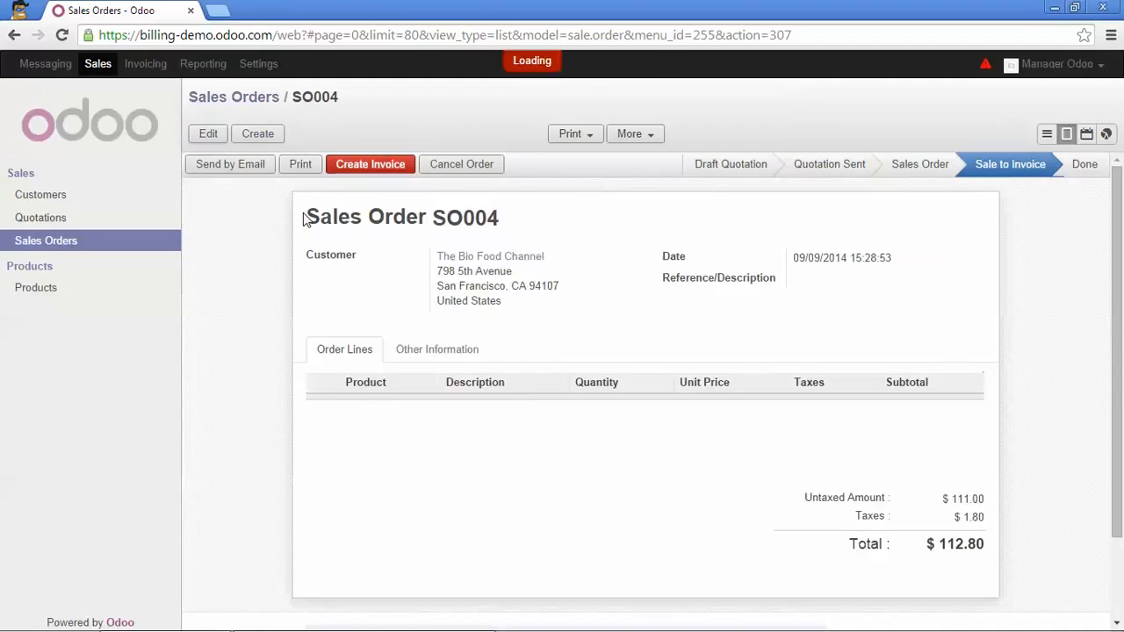
pyautogui.click(368, 167)
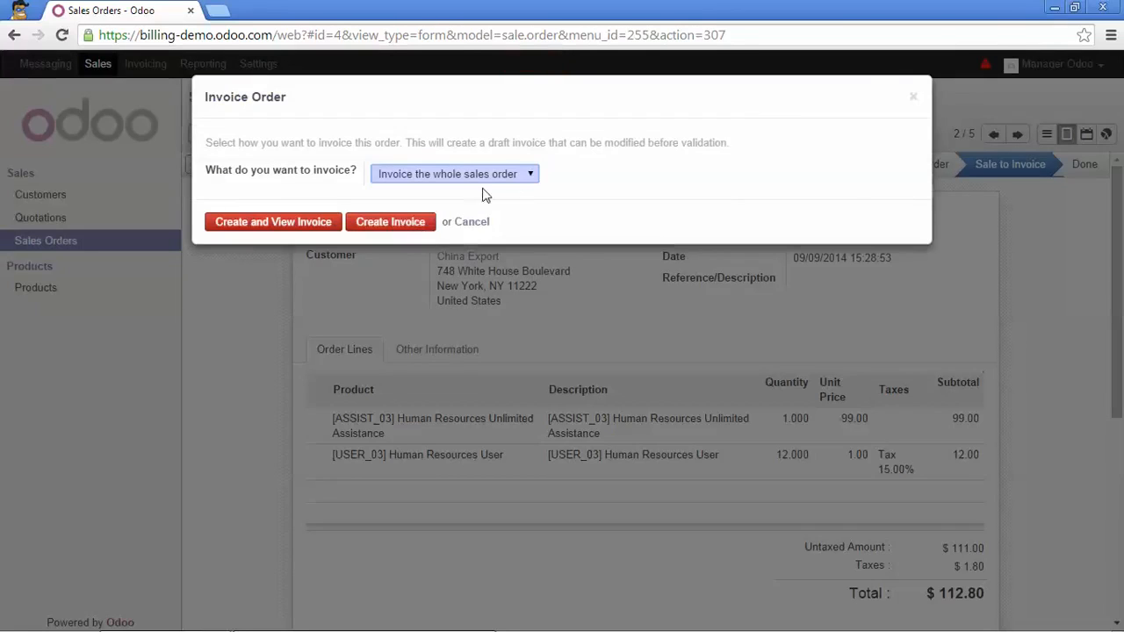
pyautogui.click(534, 179)
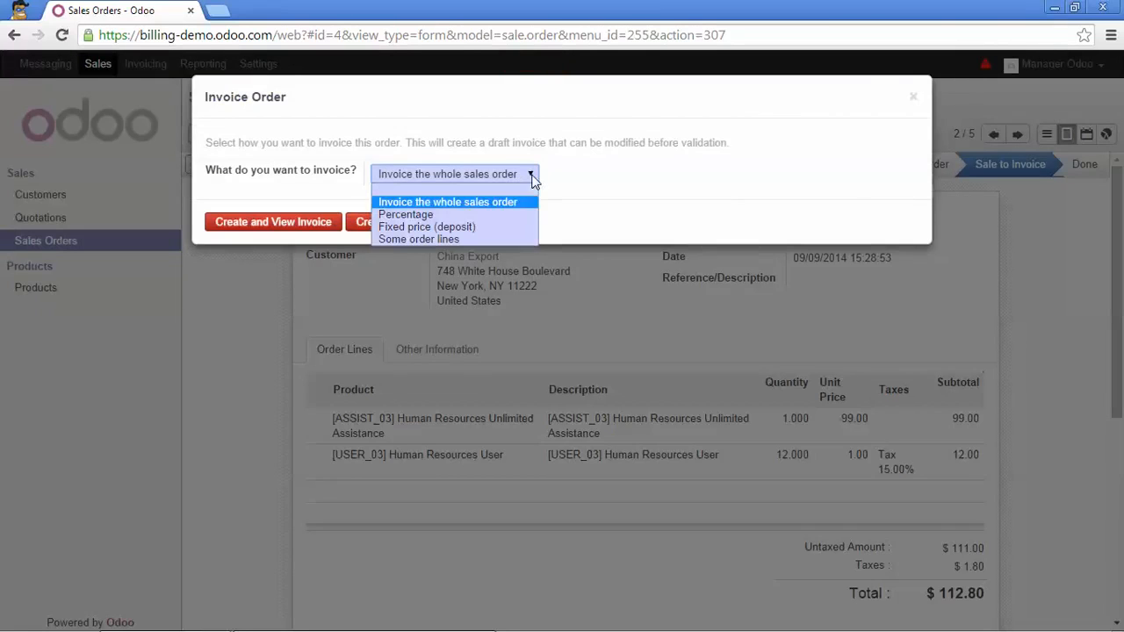
pyautogui.click(496, 215)
pyautogui.press('Tab')
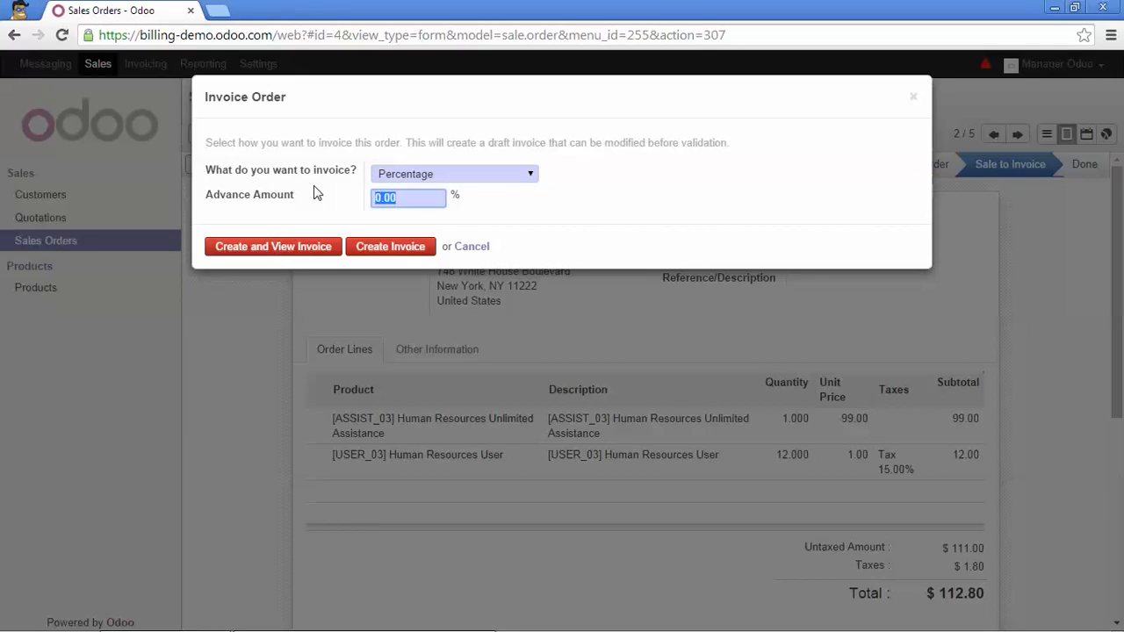
pyautogui.write('50')
pyautogui.click(531, 176)
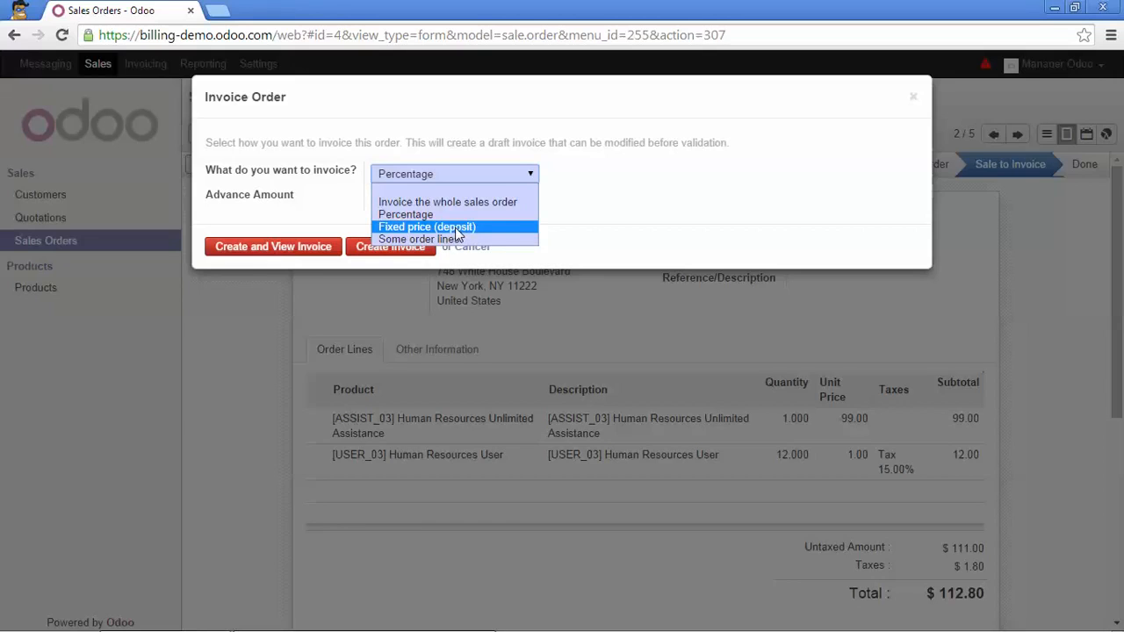
# Switch SO004's invoicing to Fixed price (deposit) with a newly created Advance Payment product.
pyautogui.click(458, 227)
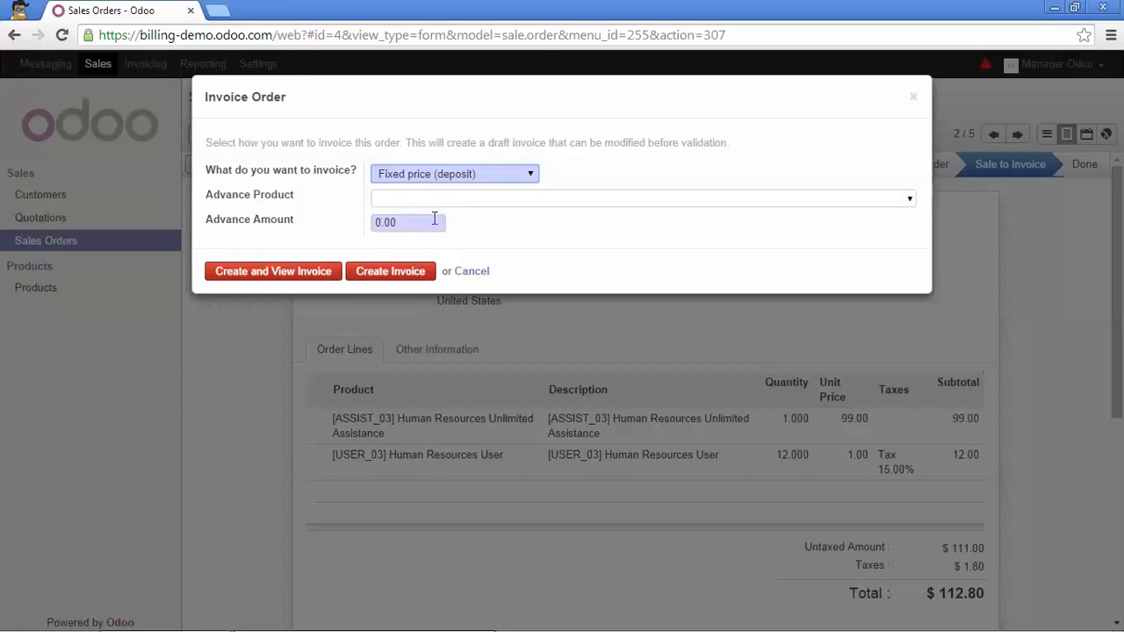
pyautogui.moveTo(425, 226); pyautogui.dragTo(368, 229)
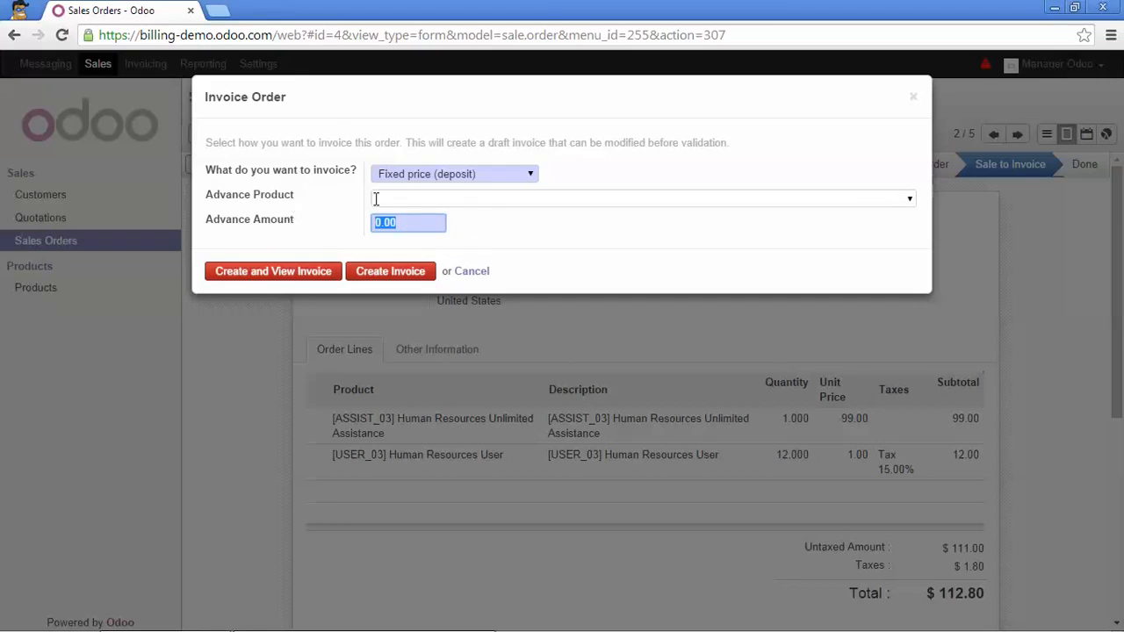
pyautogui.click(791, 200)
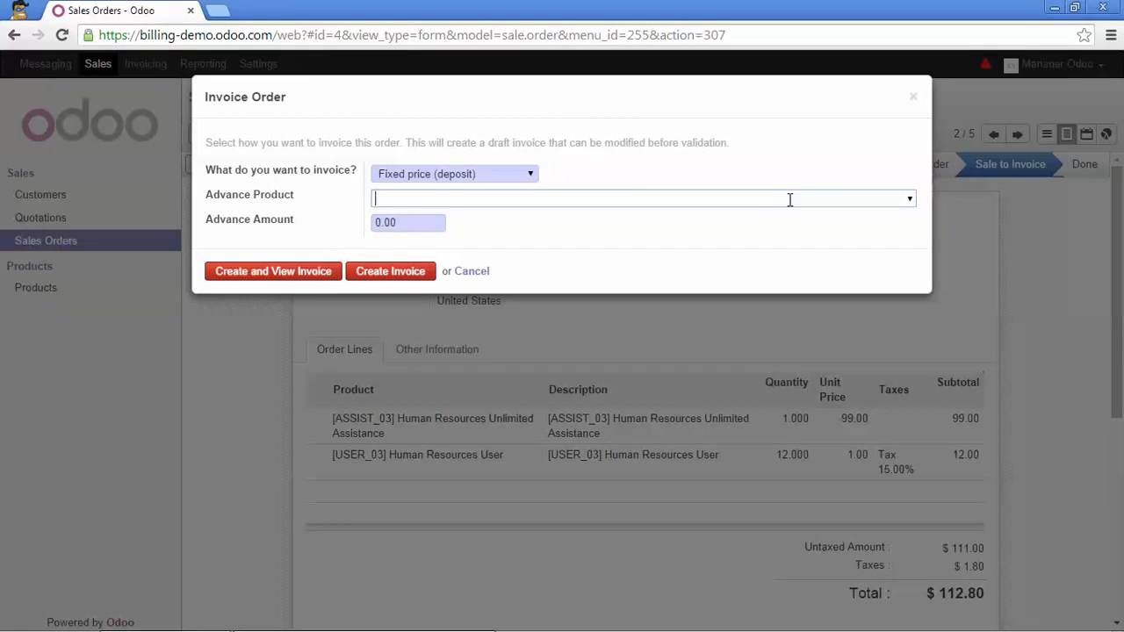
pyautogui.write('Advance ')
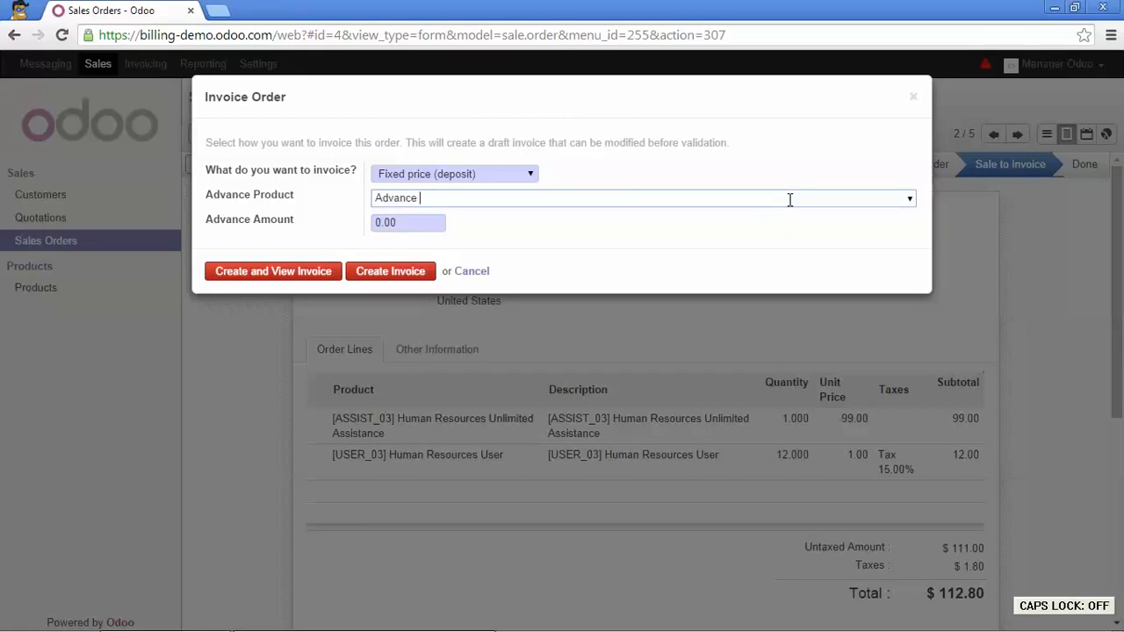
pyautogui.write('Payment')
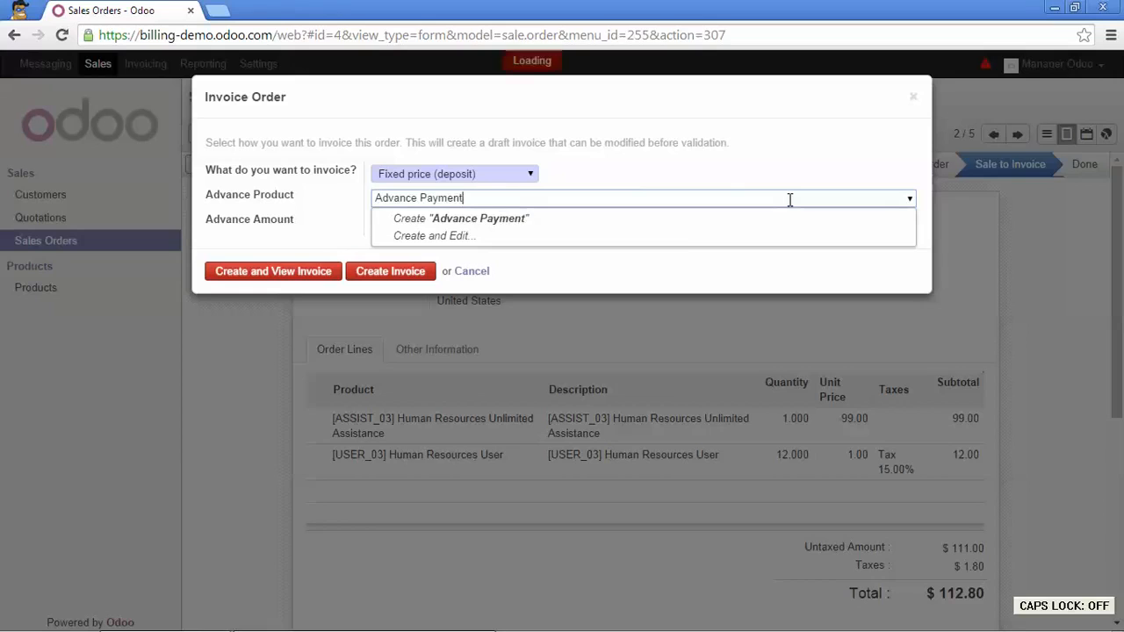
pyautogui.click(689, 223)
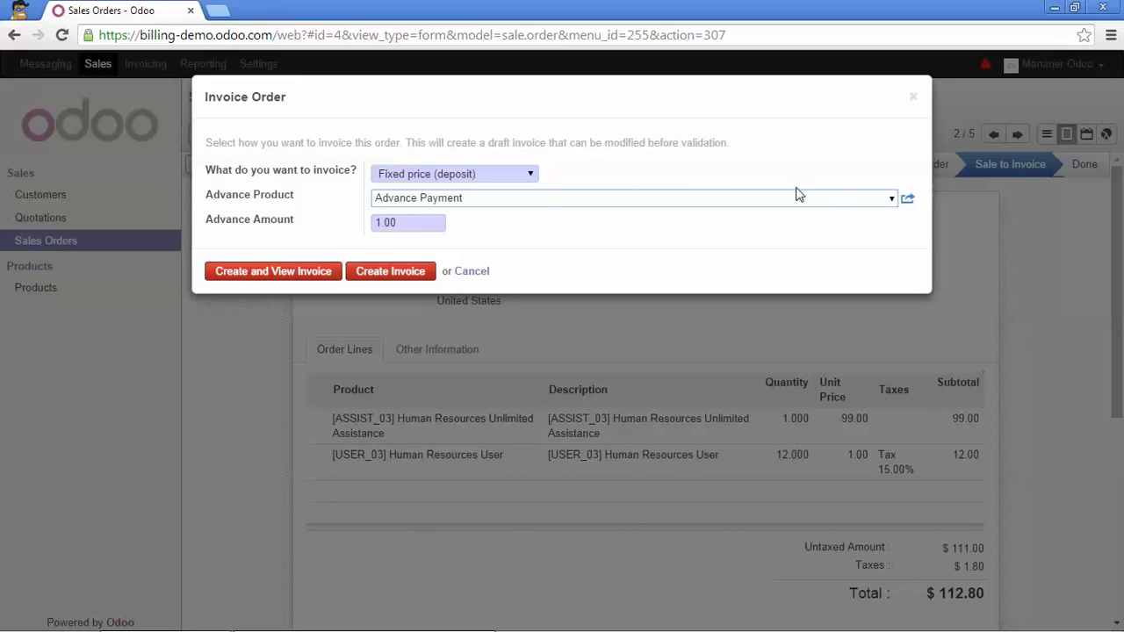
pyautogui.click(534, 174)
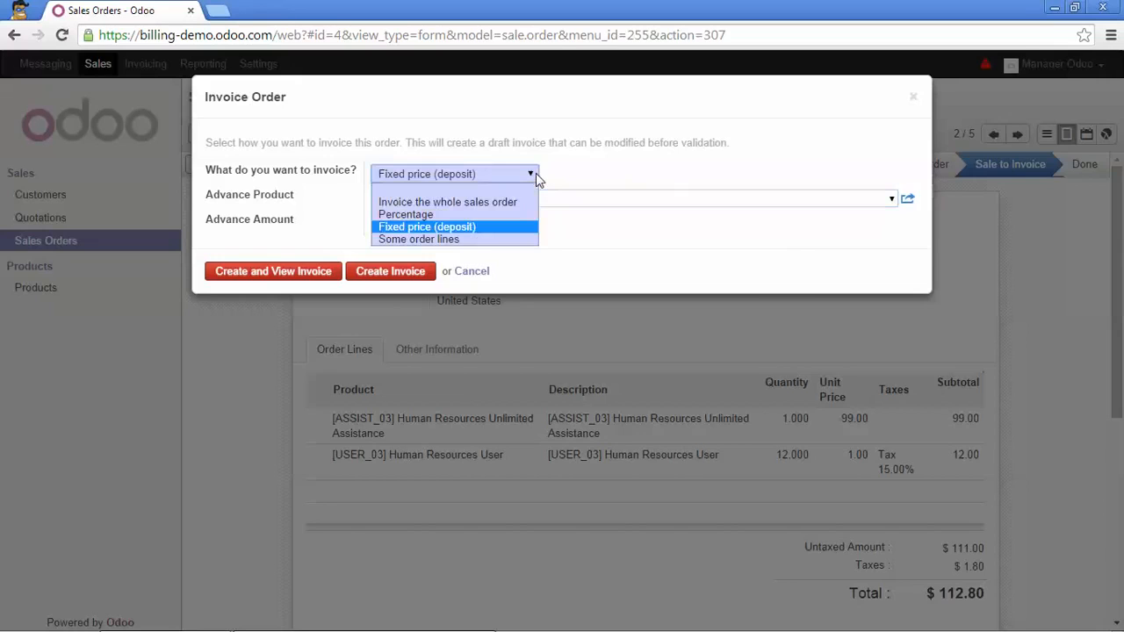
# List SO004's uninvoiced lines, tick Human Resources Unlimited Assistance, and go back to SO004.
pyautogui.click(465, 239)
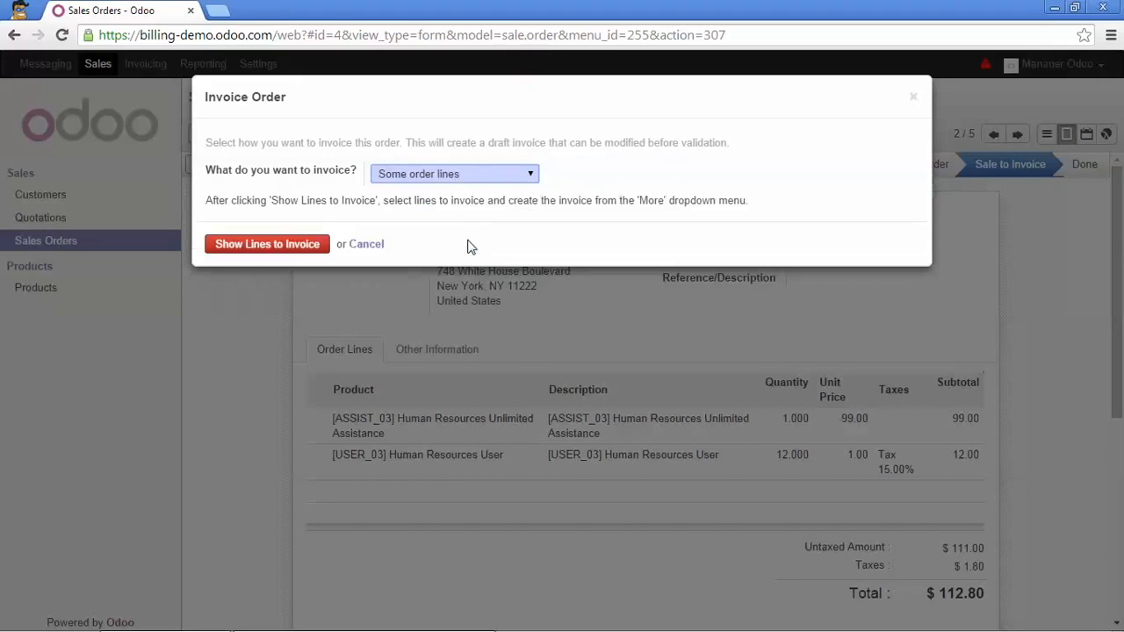
pyautogui.click(308, 243)
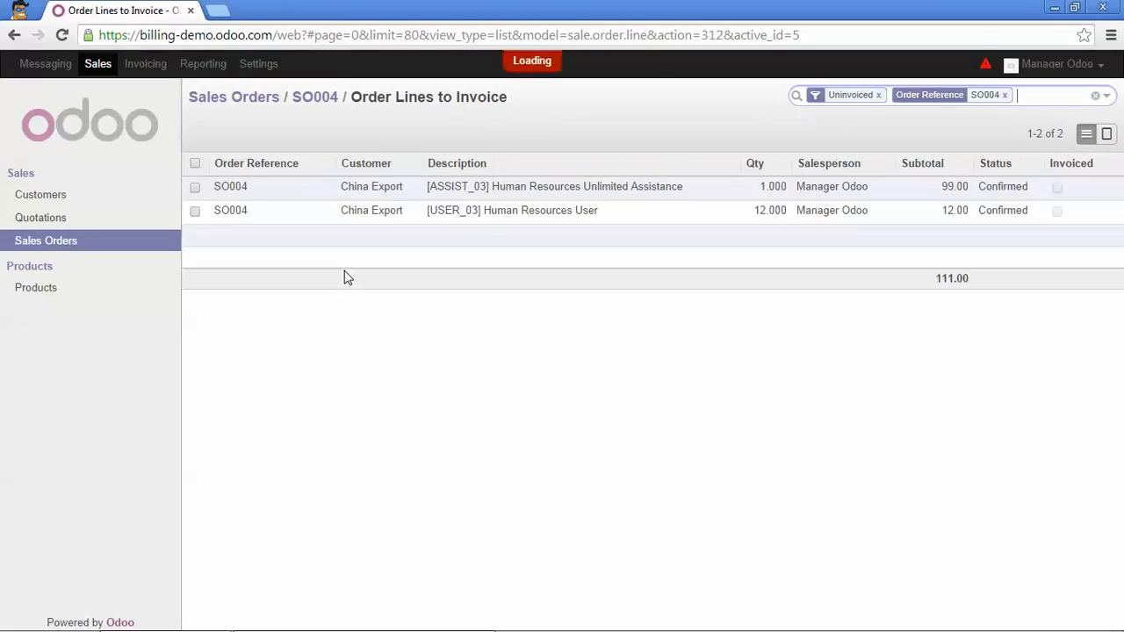
pyautogui.click(195, 188)
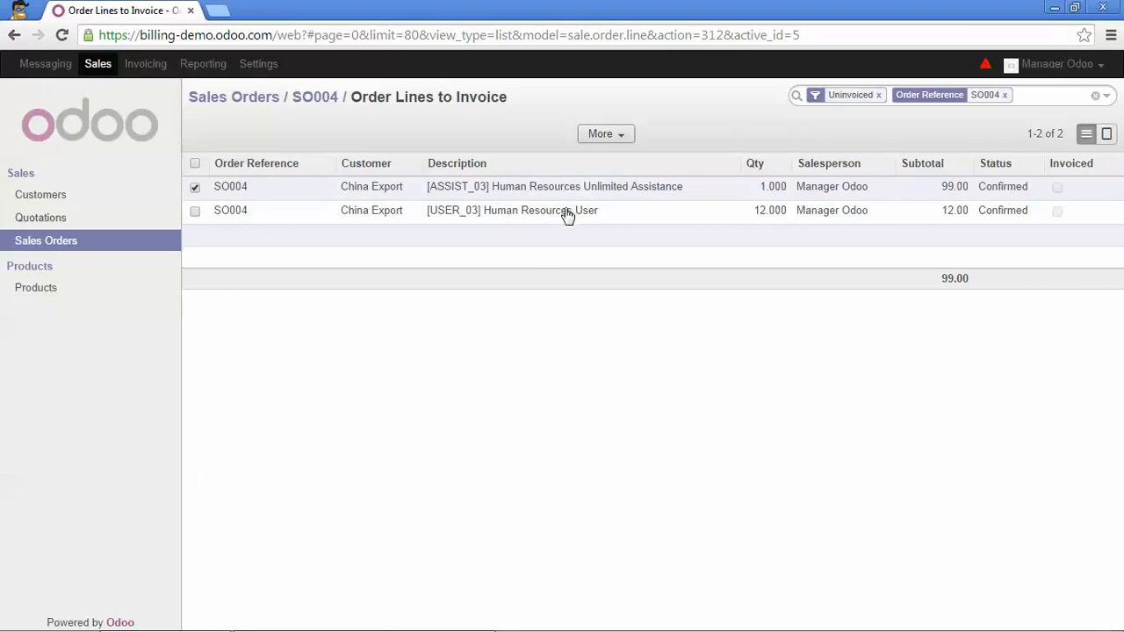
pyautogui.click(332, 101)
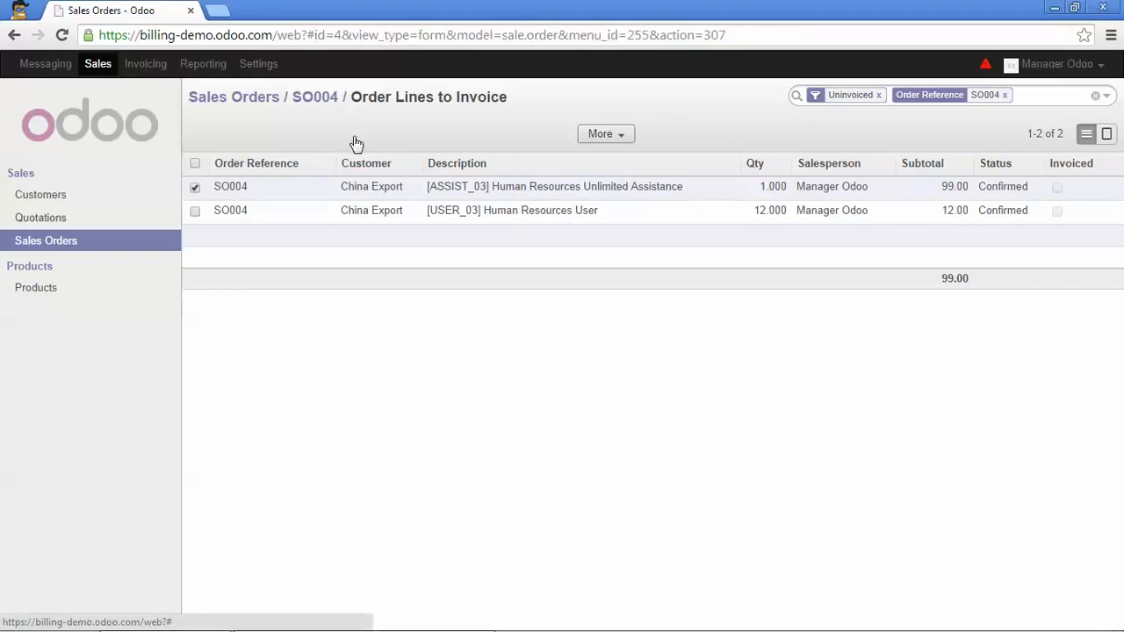
# Invoice SO004 as a 50% Percentage advance and open the resulting $56.40 draft invoice.
pyautogui.click(388, 167)
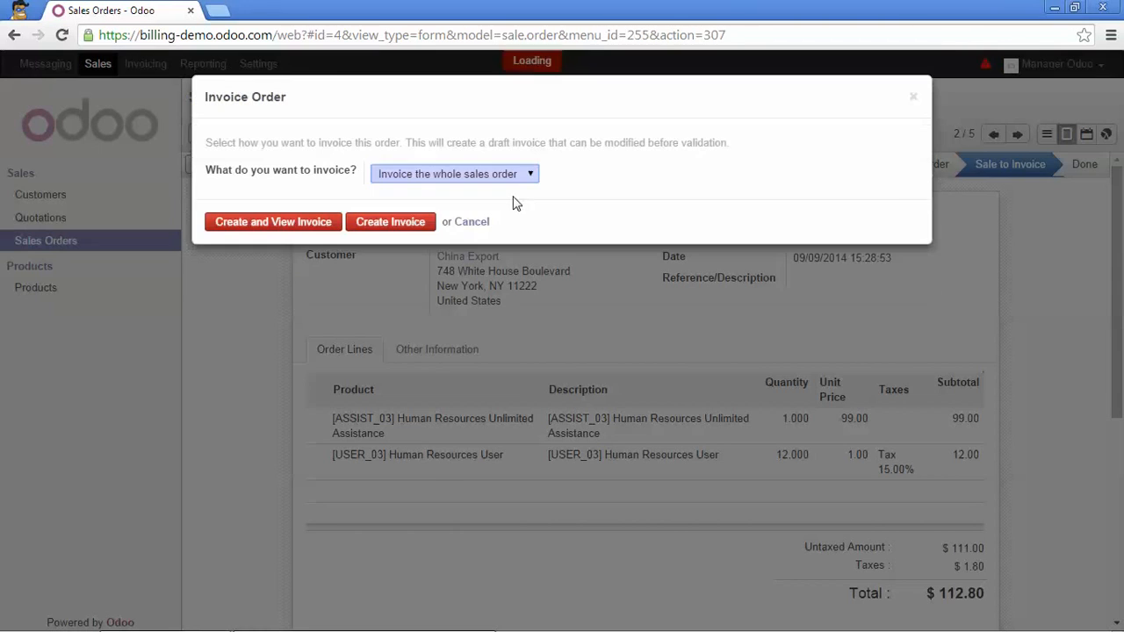
pyautogui.click(522, 174)
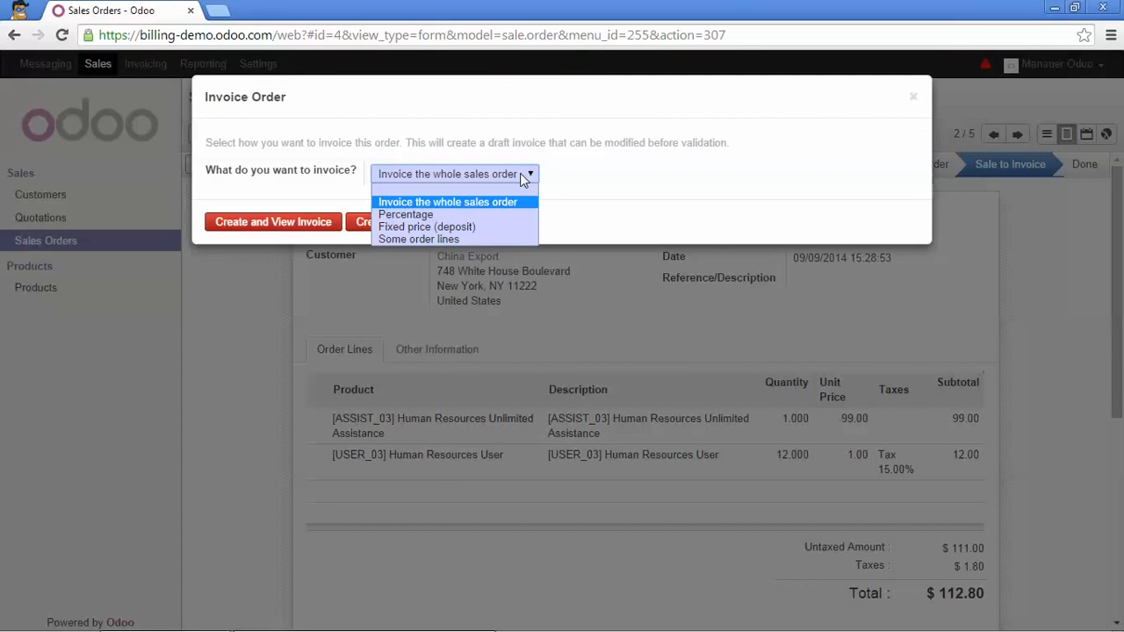
pyautogui.click(416, 214)
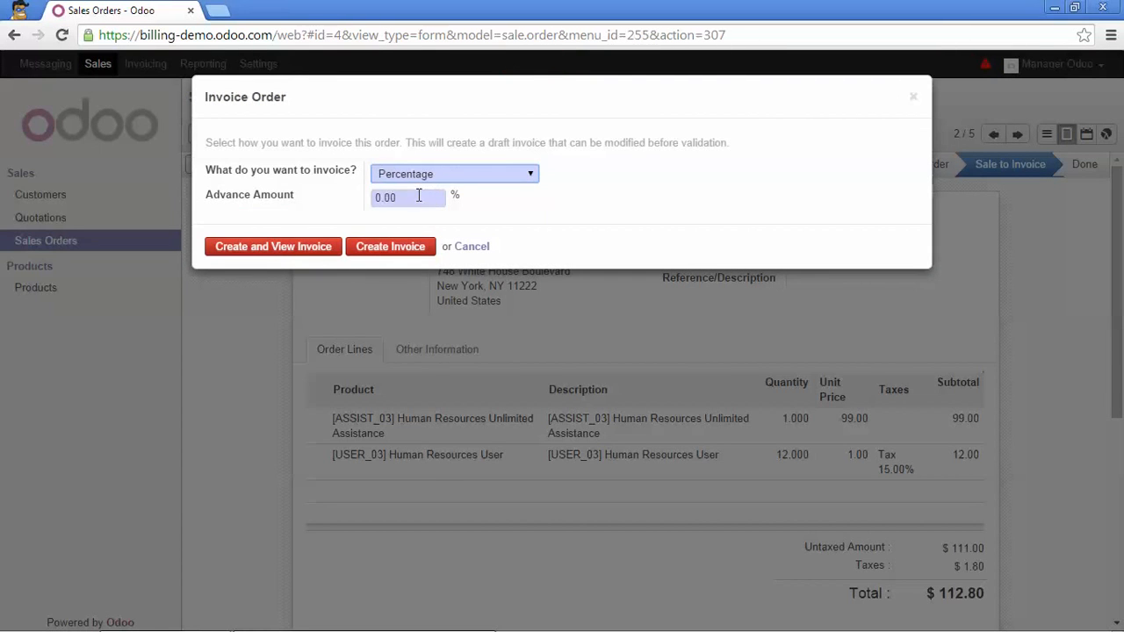
pyautogui.moveTo(418, 198); pyautogui.dragTo(368, 198)
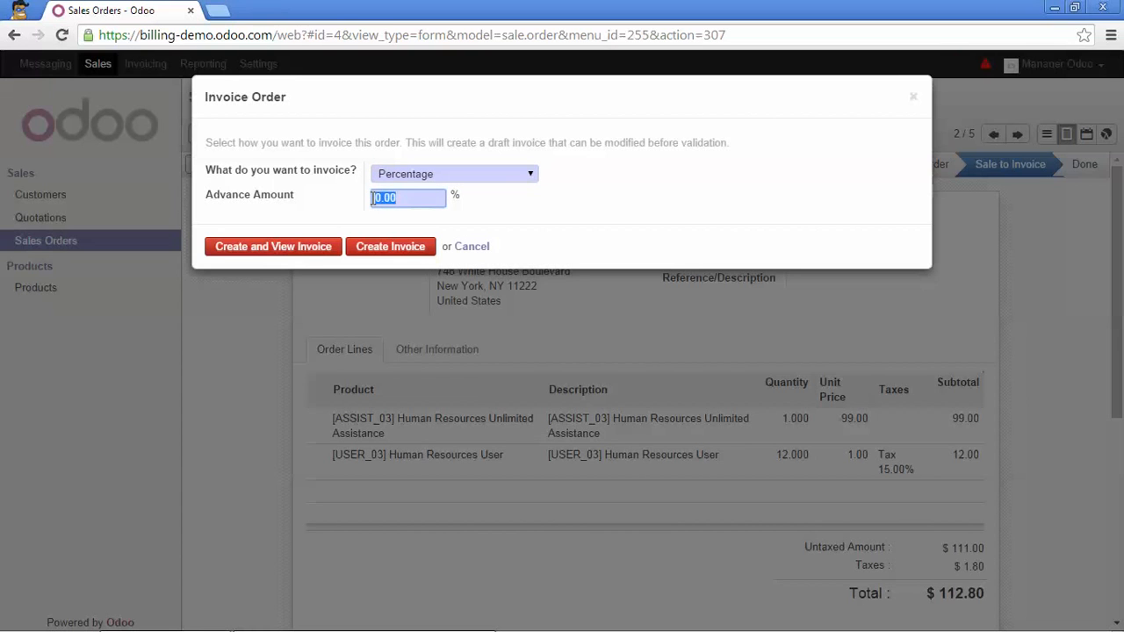
pyautogui.write('50')
pyautogui.click(301, 249)
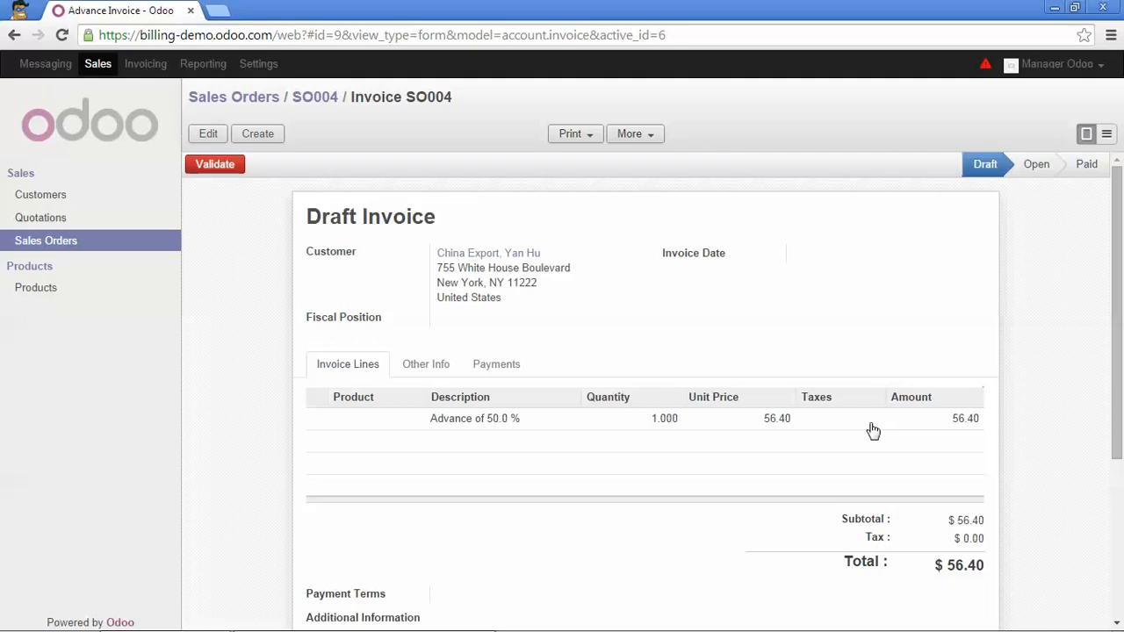
# Go back to SO004 and open Create Invoice set to Invoice the whole sales order.
pyautogui.click(314, 104)
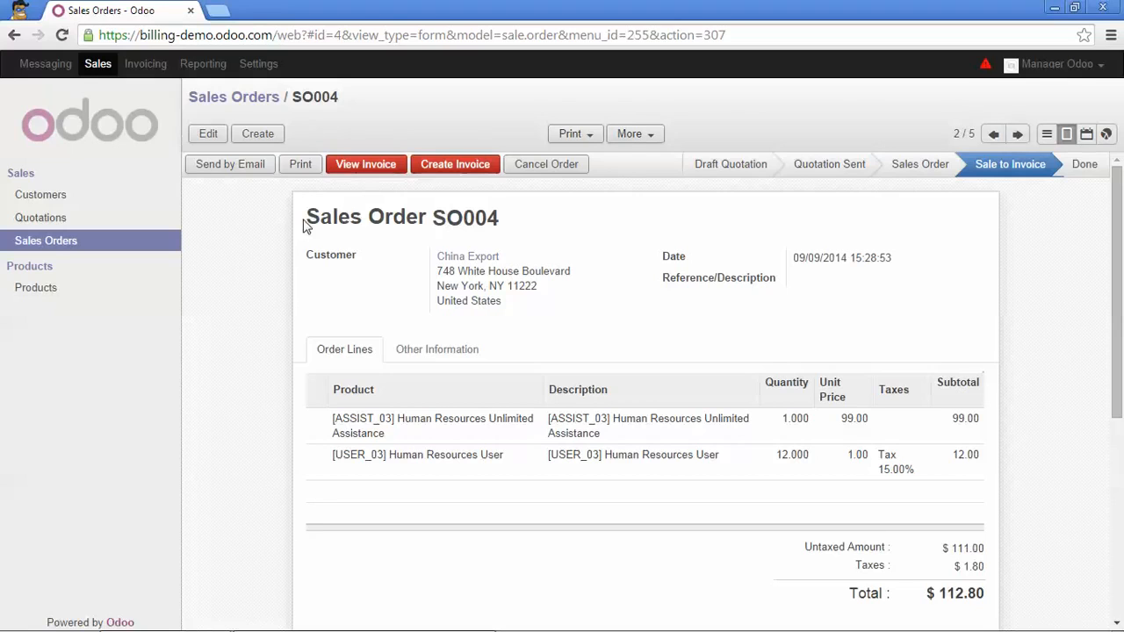
pyautogui.click(452, 170)
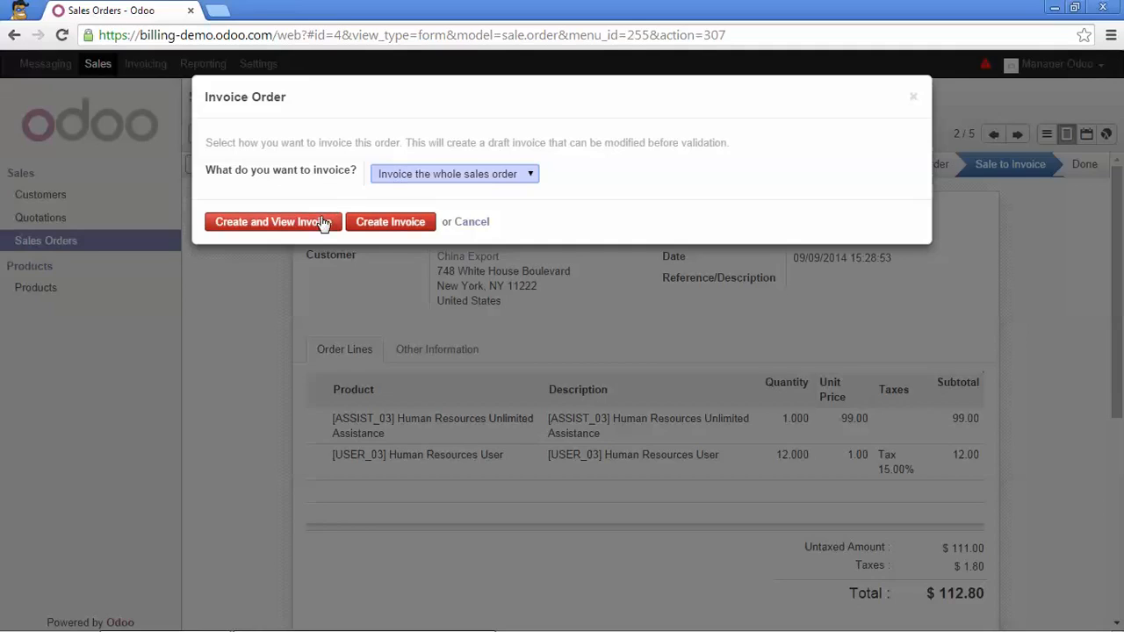
# Create SO004's final invoice with the 56.40 advance deducted, review its lines, and validate it.
pyautogui.click(280, 231)
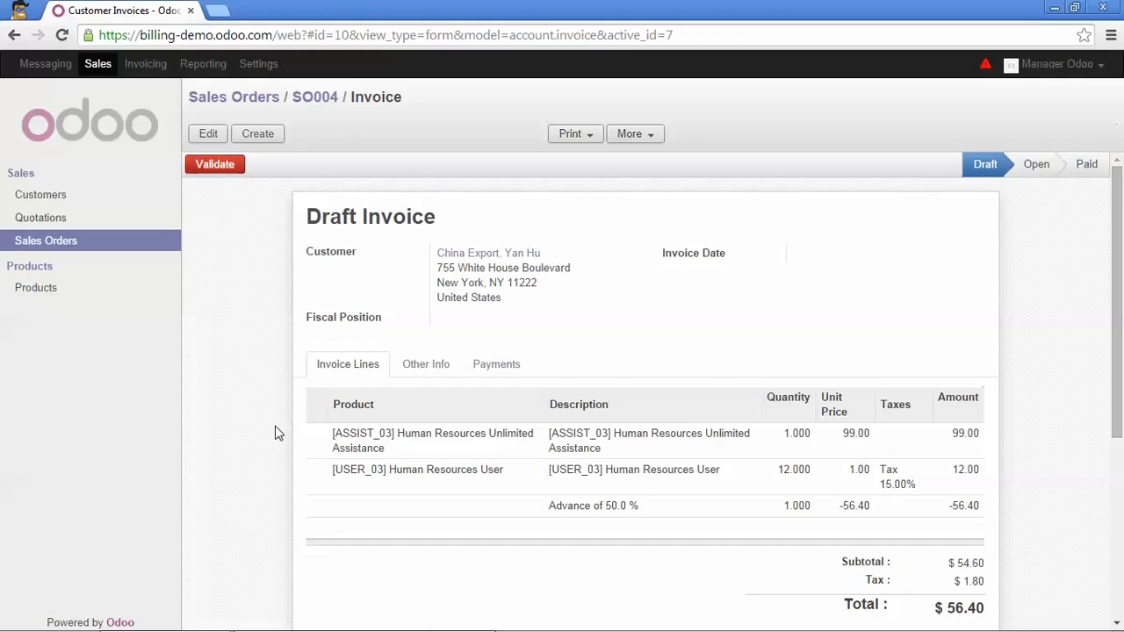
pyautogui.scroll(-1, 290, 372)
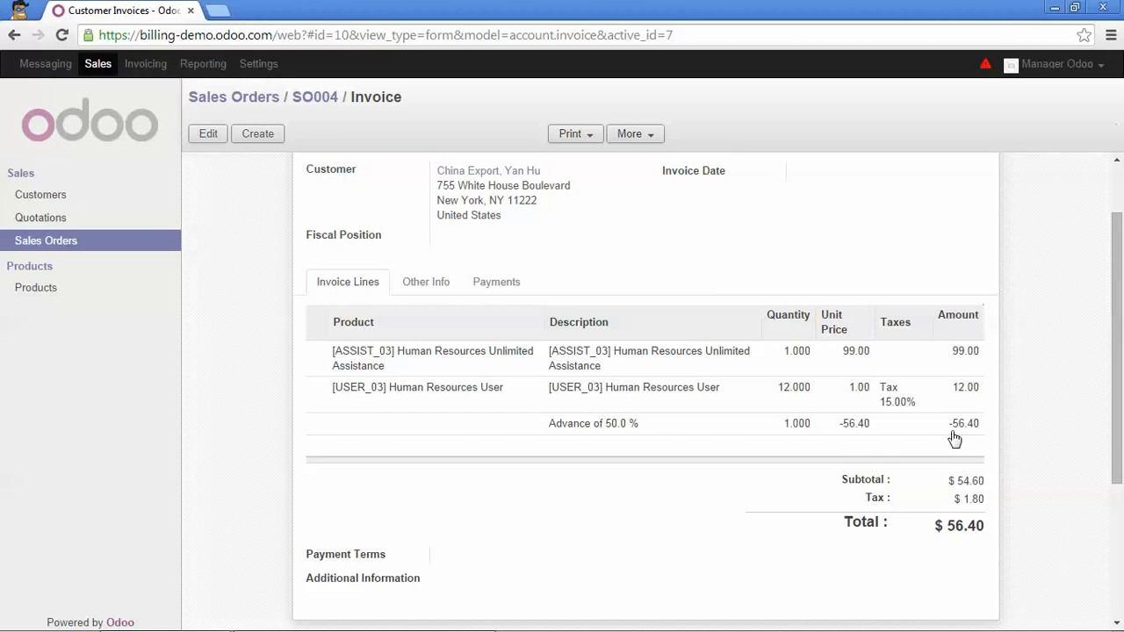
pyautogui.scroll(-1, 955, 440)
pyautogui.scroll(1, 955, 439)
pyautogui.scroll(1, 850, 330)
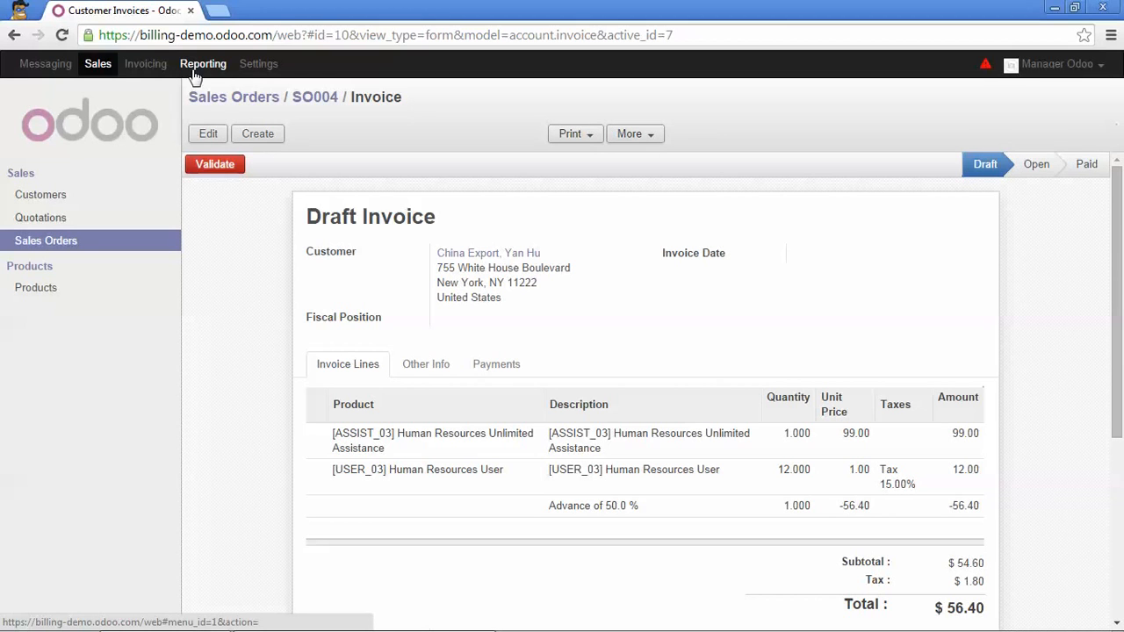
pyautogui.click(211, 172)
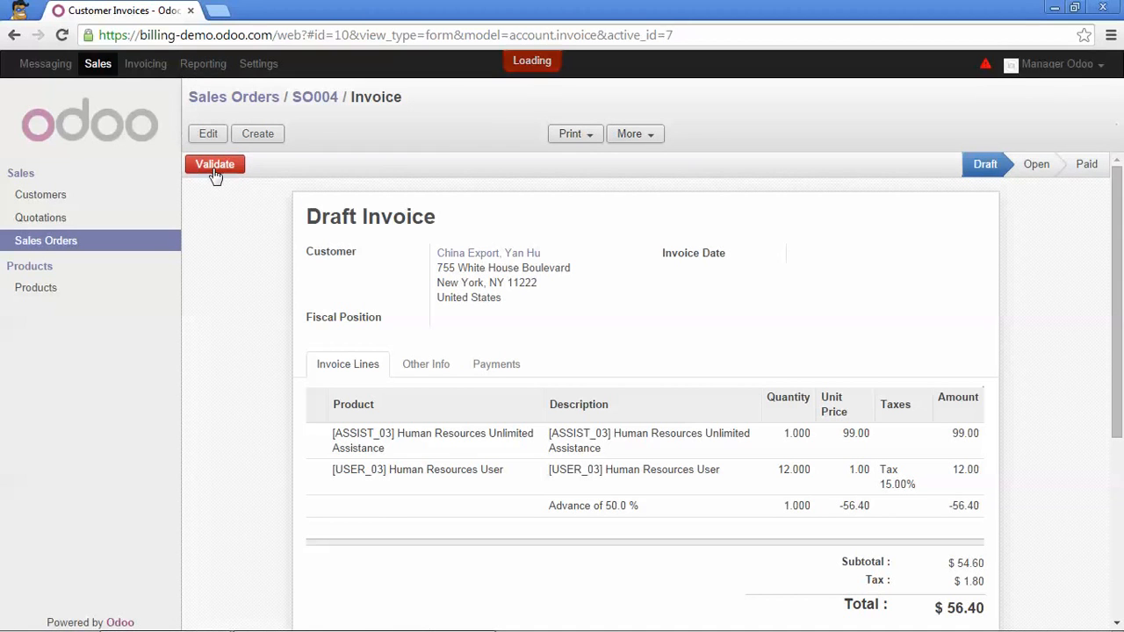
# Try grouped Make Invoices for all five sales orders, acknowledge the SO004 warning, and close the dialog.
pyautogui.click(206, 105)
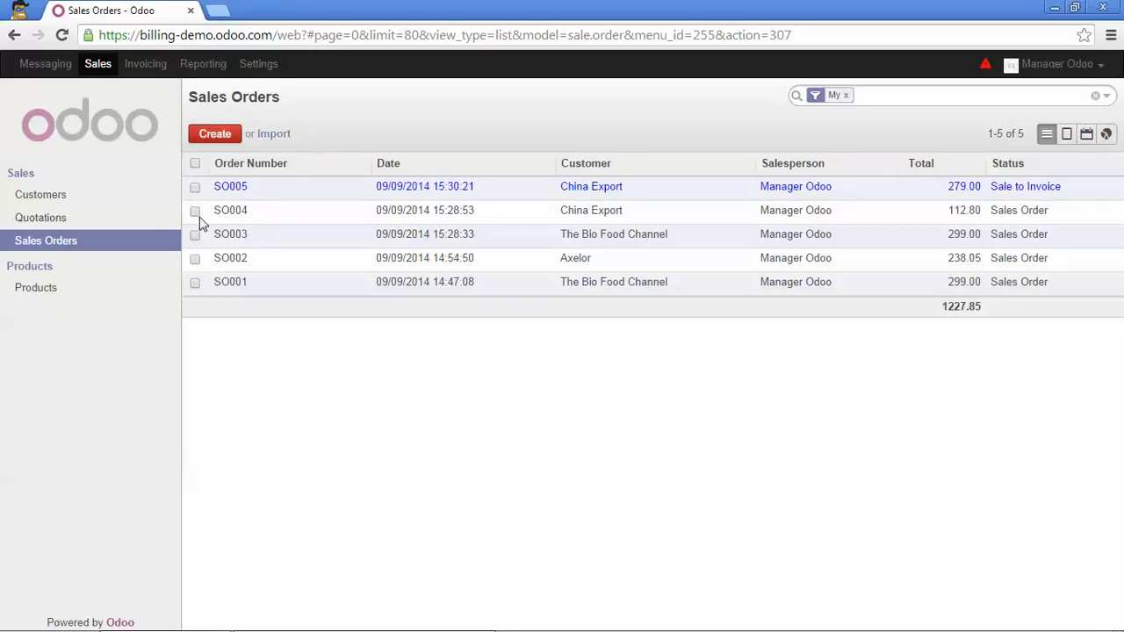
pyautogui.click(195, 165)
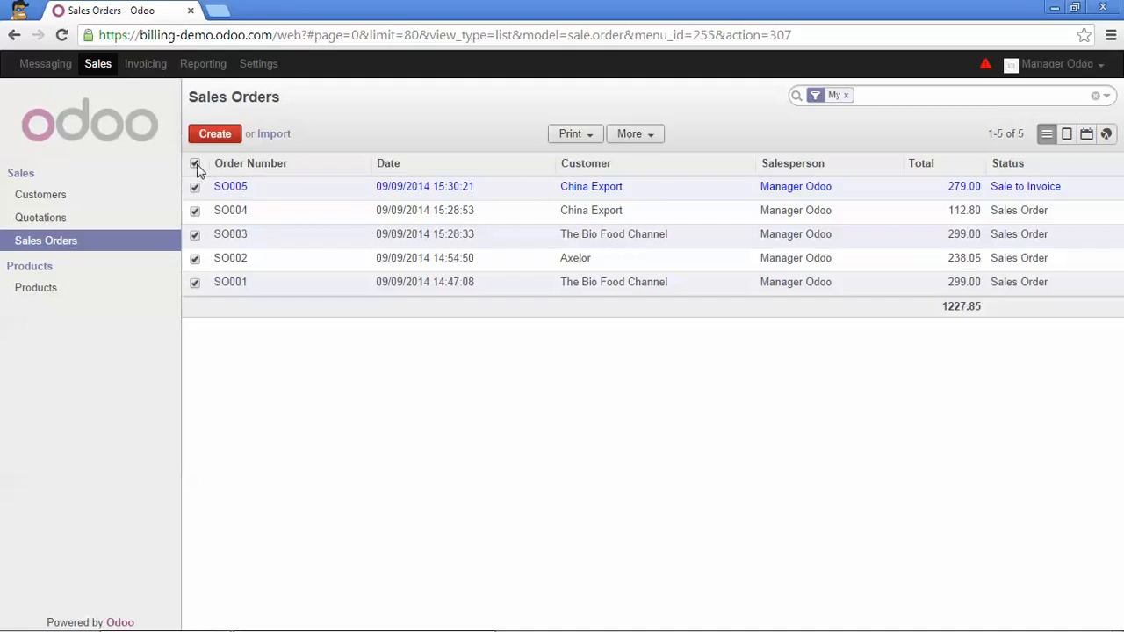
pyautogui.click(647, 137)
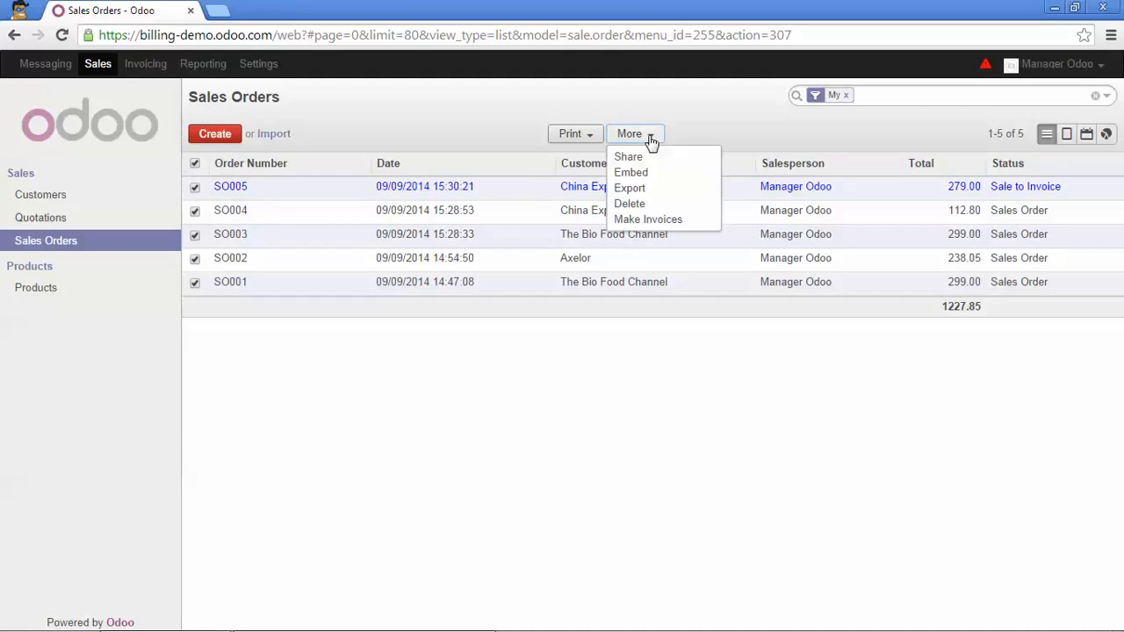
pyautogui.click(676, 221)
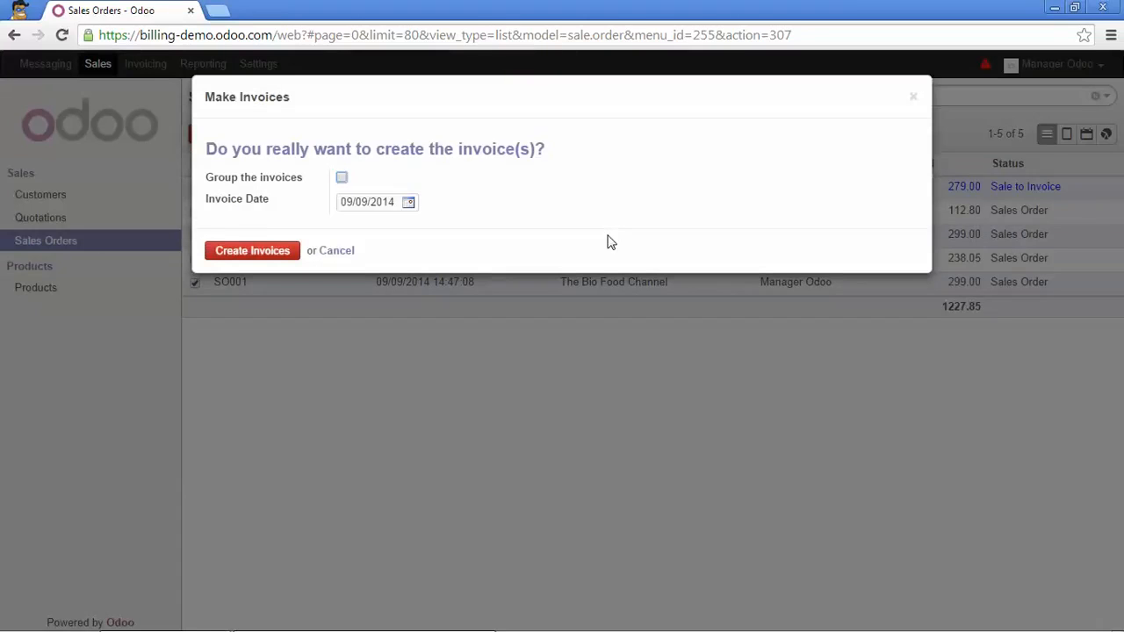
pyautogui.click(342, 178)
pyautogui.click(270, 255)
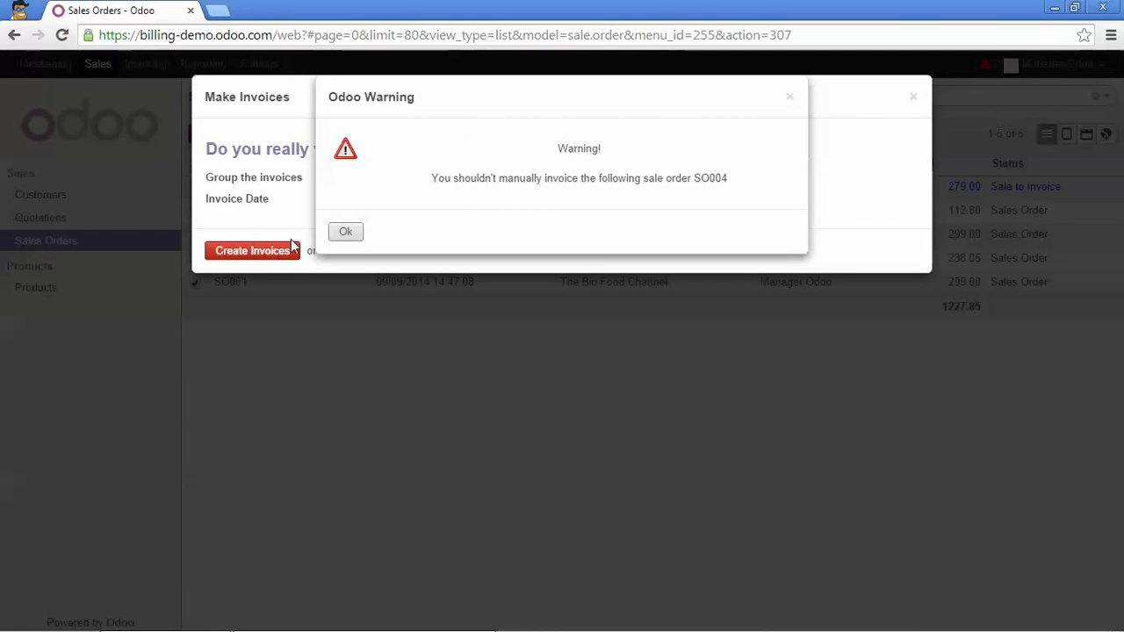
pyautogui.click(350, 233)
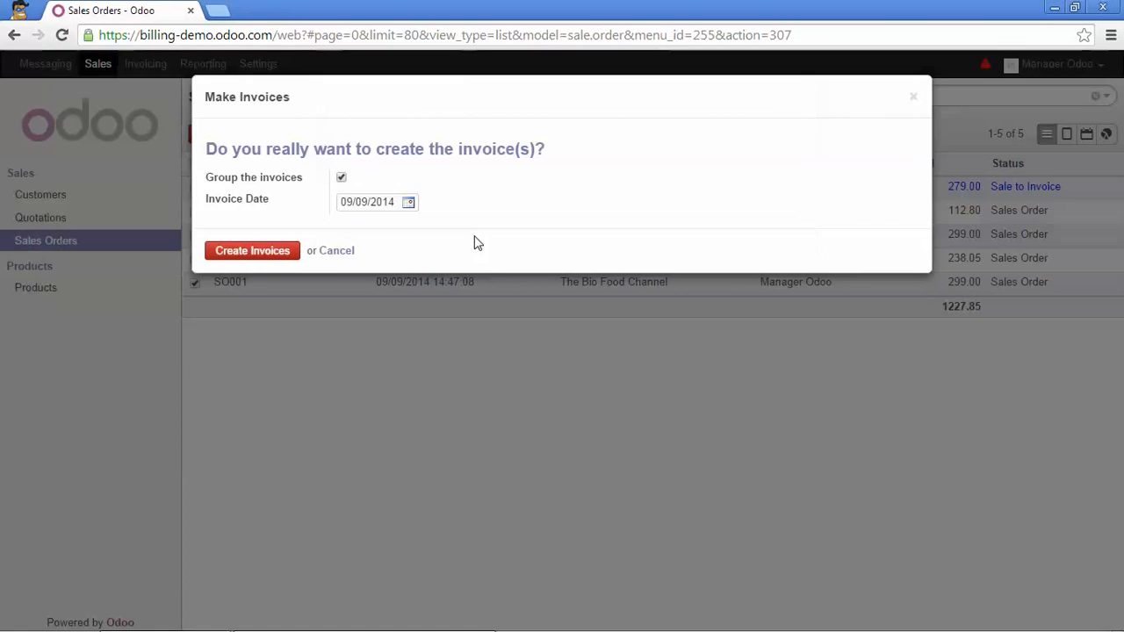
pyautogui.click(914, 98)
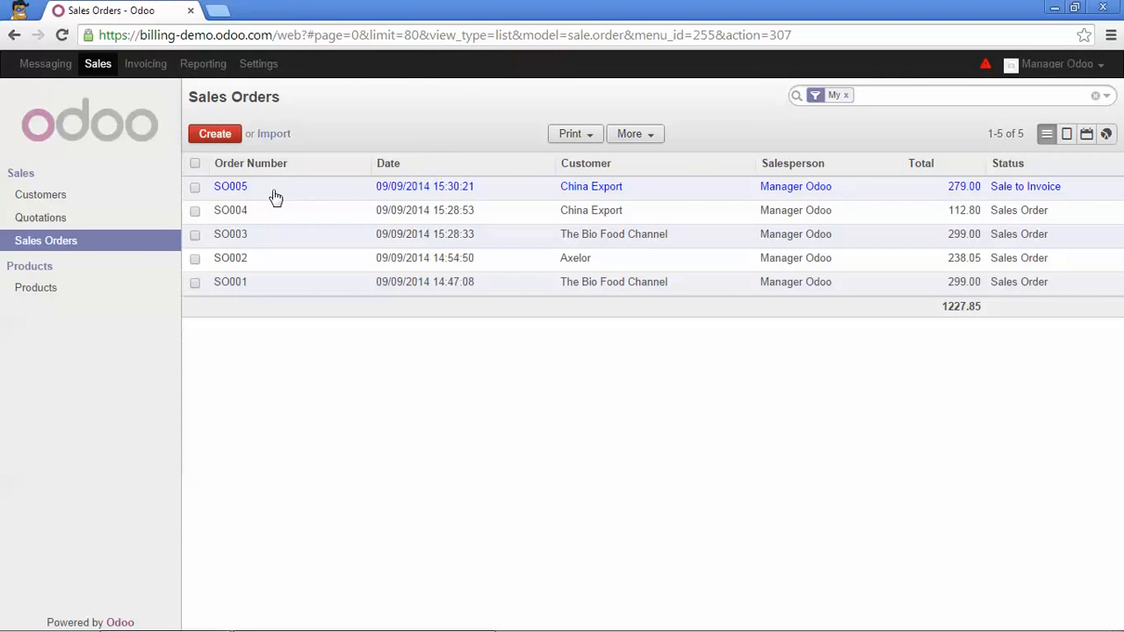